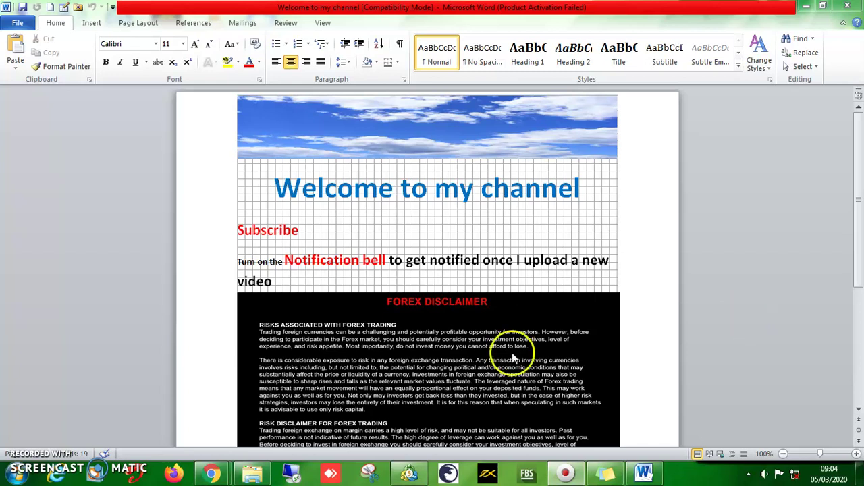
# Step: Extract the boom and crash tools archive in place and open the resulting folder
pyautogui.click(255, 476)
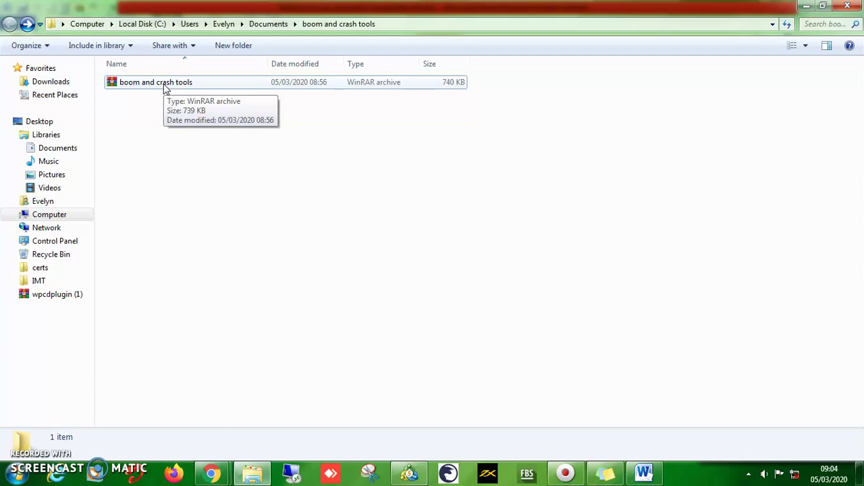
pyautogui.rightClick(165, 88)
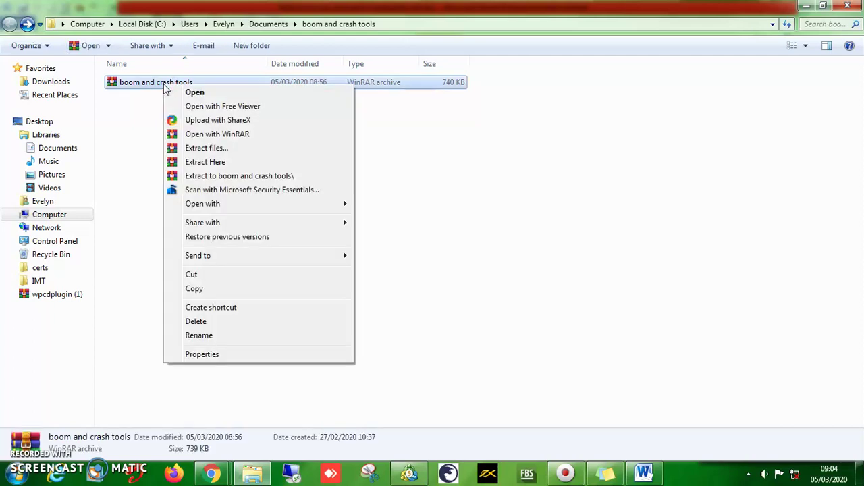
pyautogui.click(225, 163)
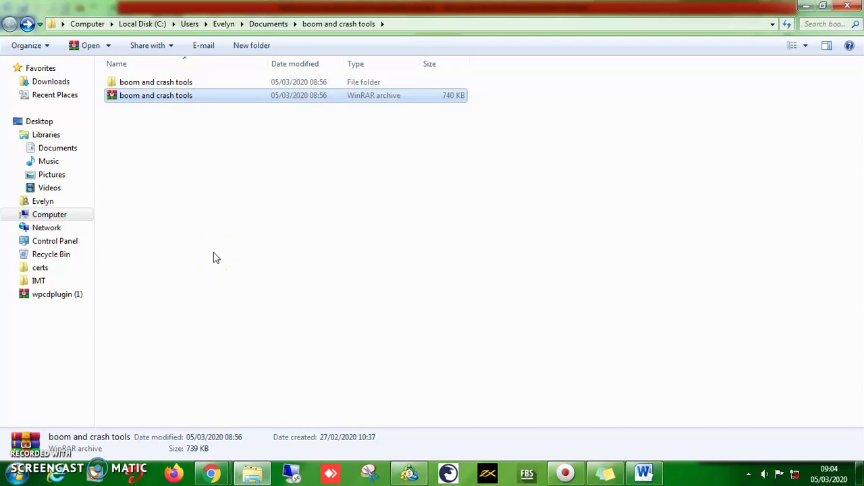
pyautogui.doubleClick(173, 85)
# Step: Open the inner boom and crash tools folder and select the DISCLAIMER document
pyautogui.click(189, 198)
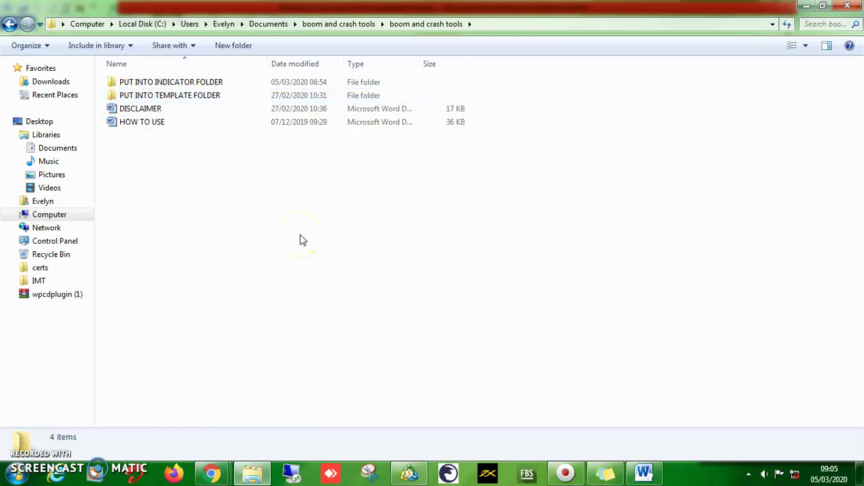
pyautogui.click(144, 109)
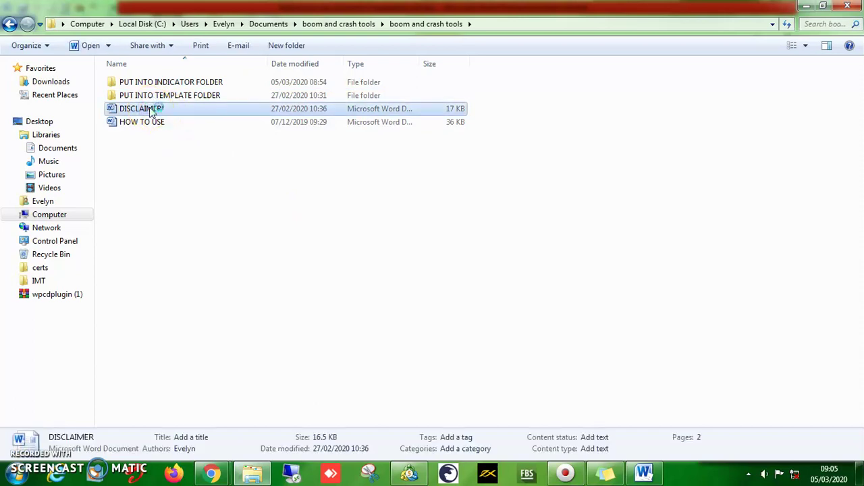
pyautogui.doubleClick(151, 113)
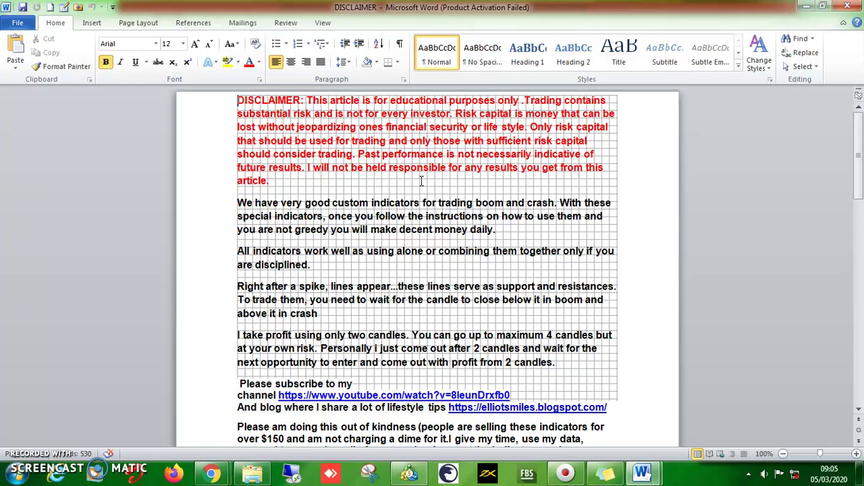
pyautogui.click(847, 6)
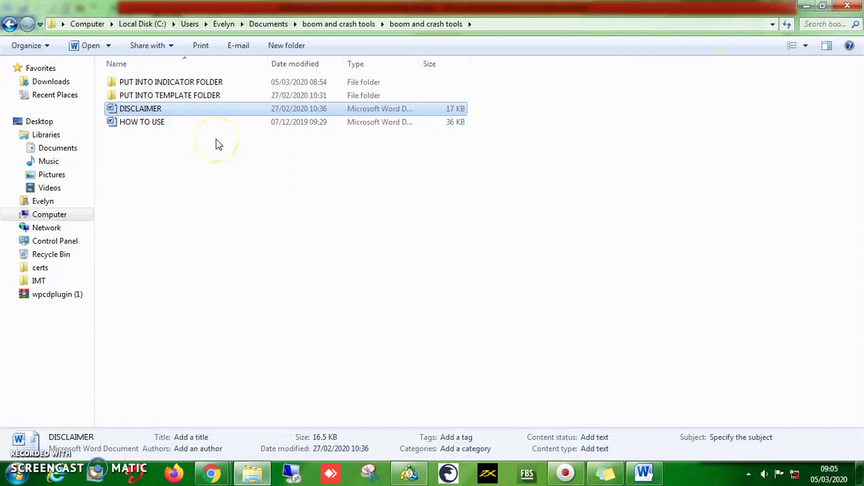
# Step: Copy all 26 indicator files from PUT INTO INDICATOR FOLDER and return to MetaTrader 5
pyautogui.doubleClick(196, 84)
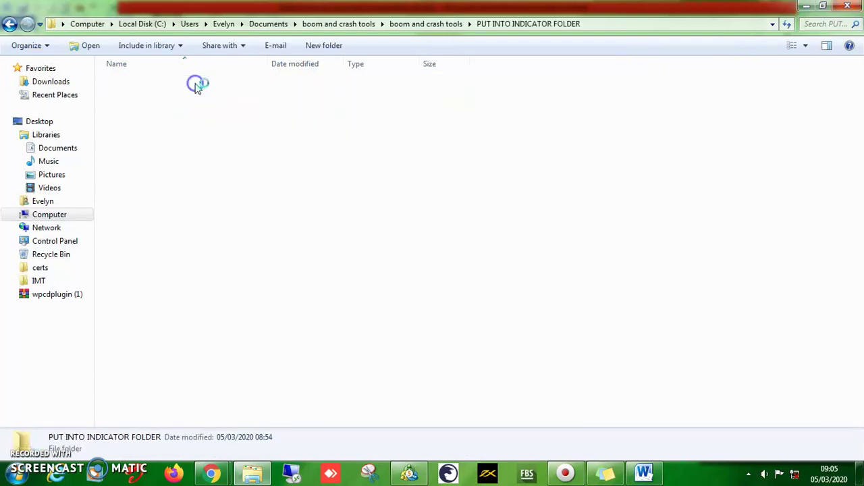
pyautogui.click(624, 214)
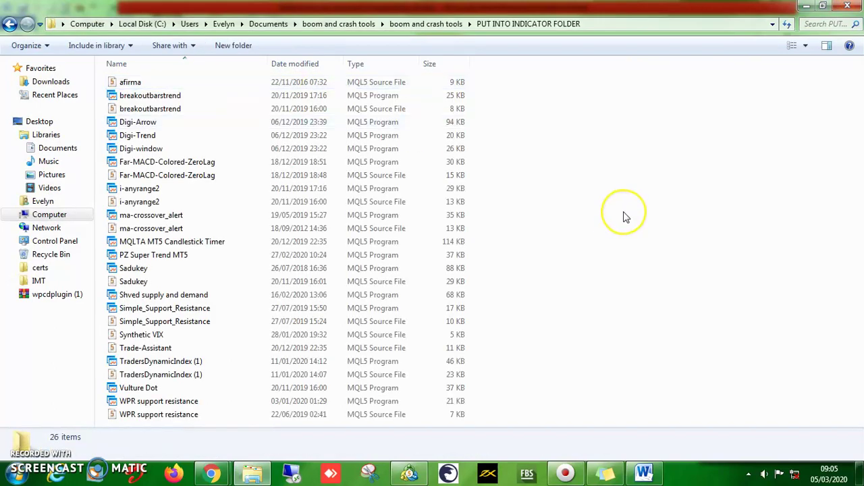
pyautogui.hotkey('ctrl', 'a')
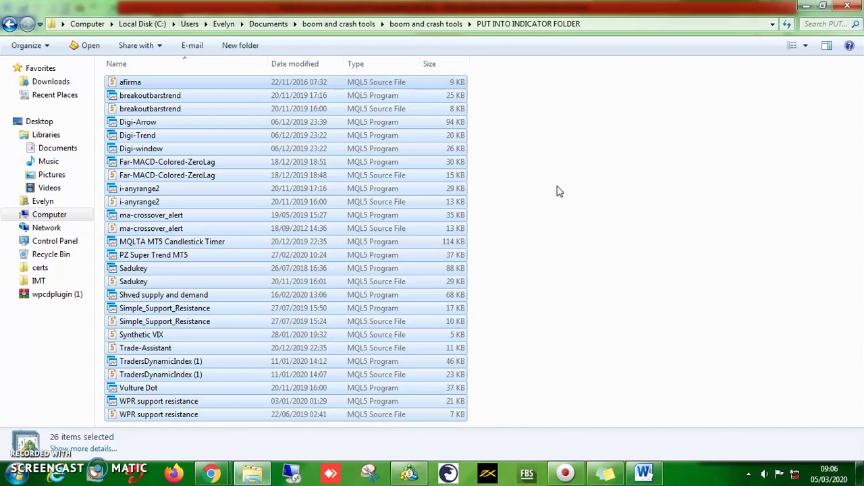
pyautogui.click(690, 235)
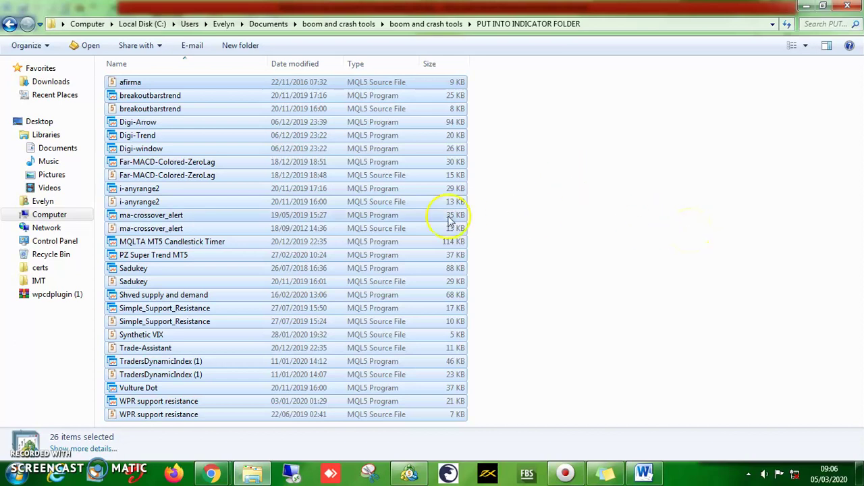
pyautogui.moveTo(417, 222); pyautogui.dragTo(419, 221)
pyautogui.rightClick(418, 220)
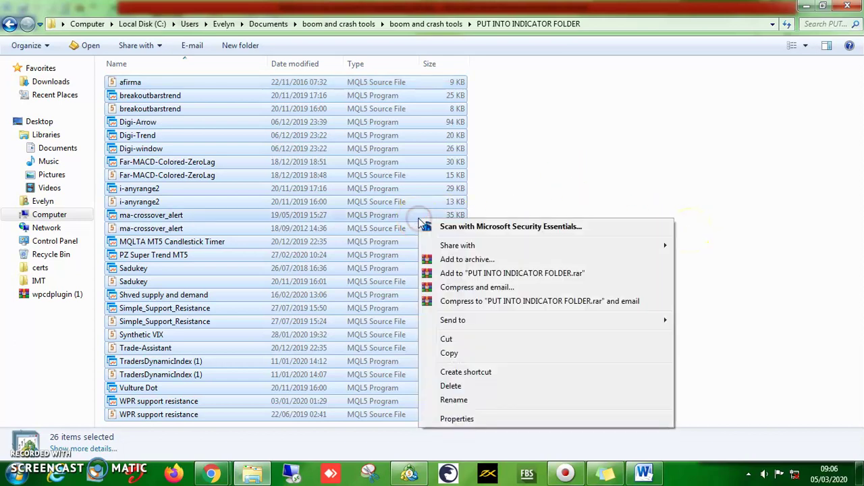
pyautogui.click(458, 355)
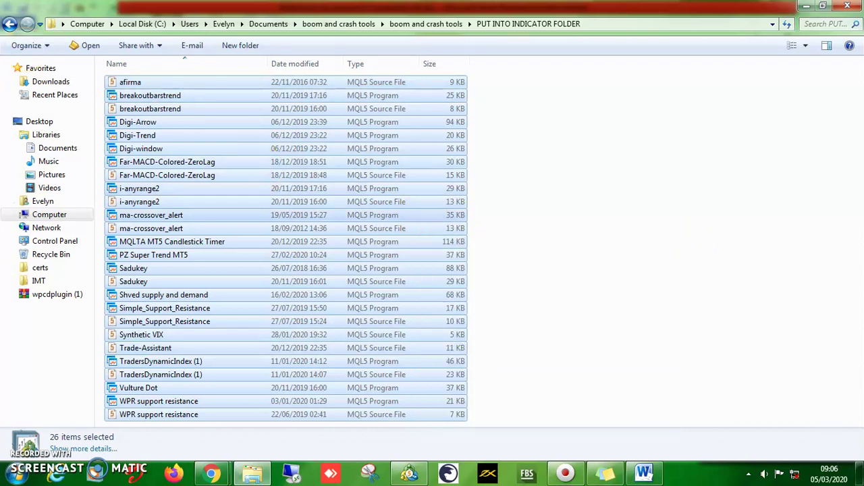
pyautogui.click(11, 26)
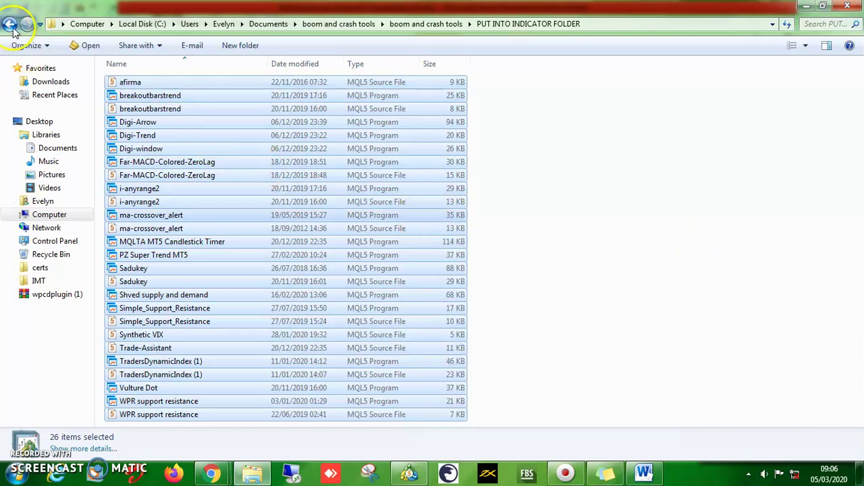
pyautogui.click(409, 473)
# Step: Dismiss the Vulture Dot alert, hide Market Watch and Navigator, and open the terminal's data folder
pyautogui.click(511, 172)
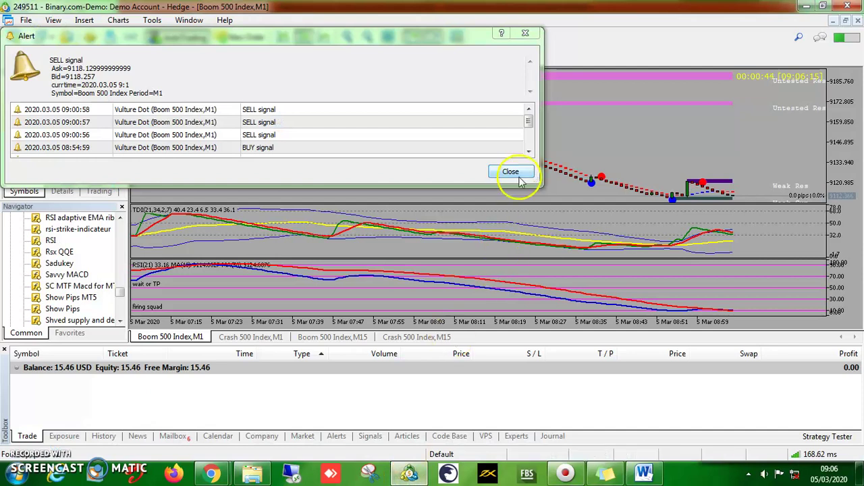
pyautogui.click(307, 141)
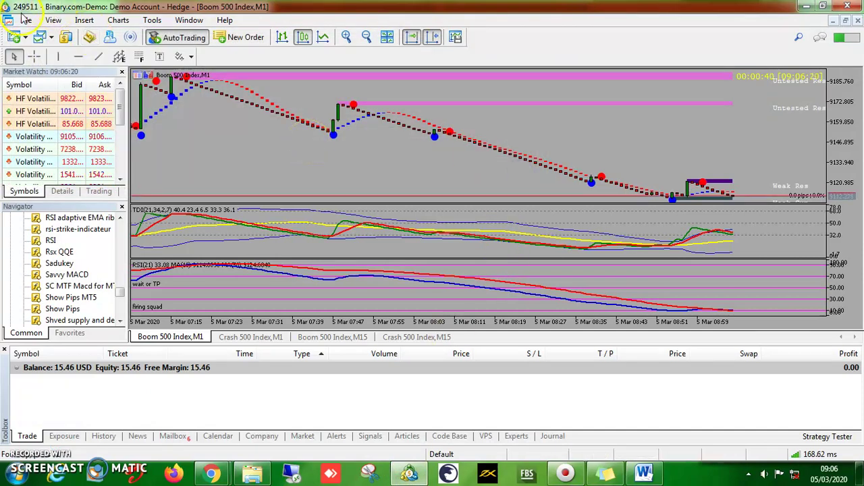
pyautogui.click(247, 184)
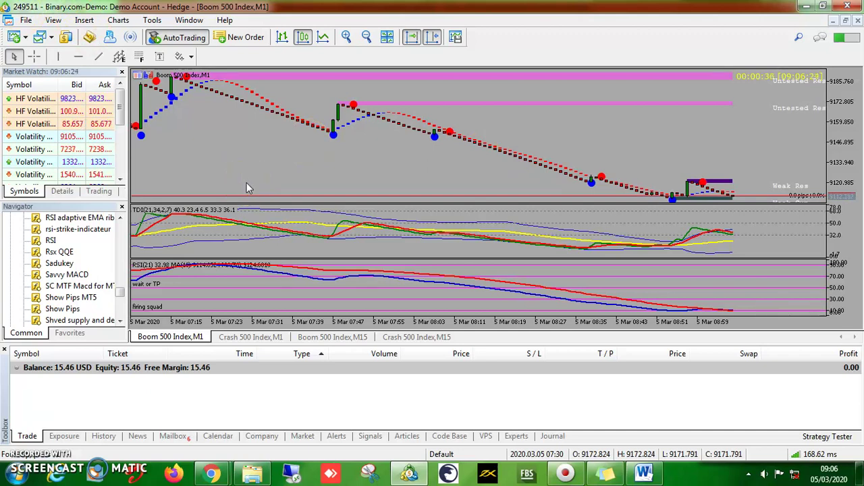
pyautogui.hotkey('ctrl', 'm')
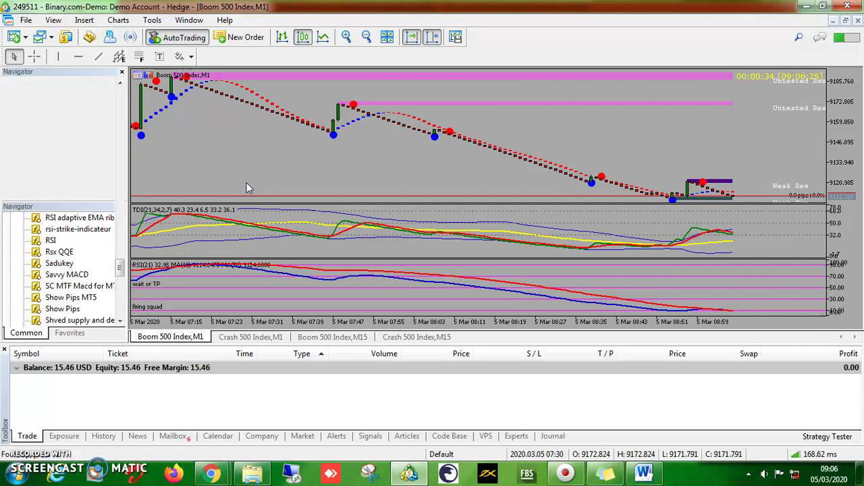
pyautogui.hotkey('ctrl', 'n')
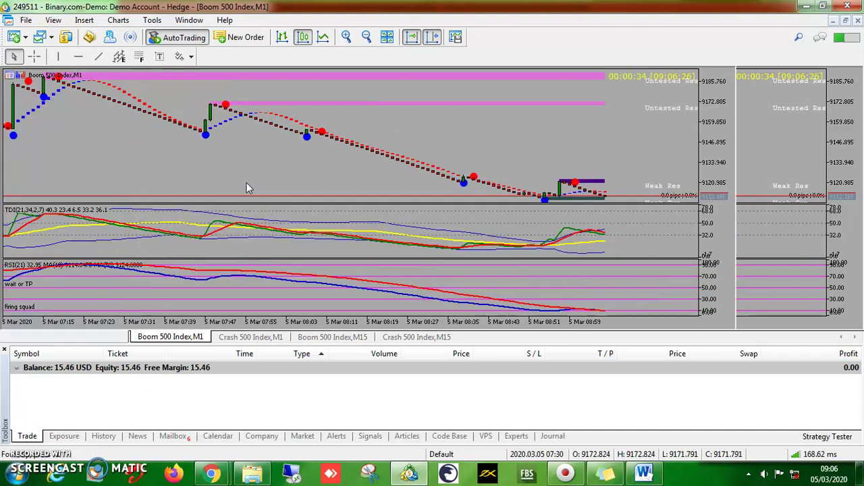
pyautogui.click(26, 20)
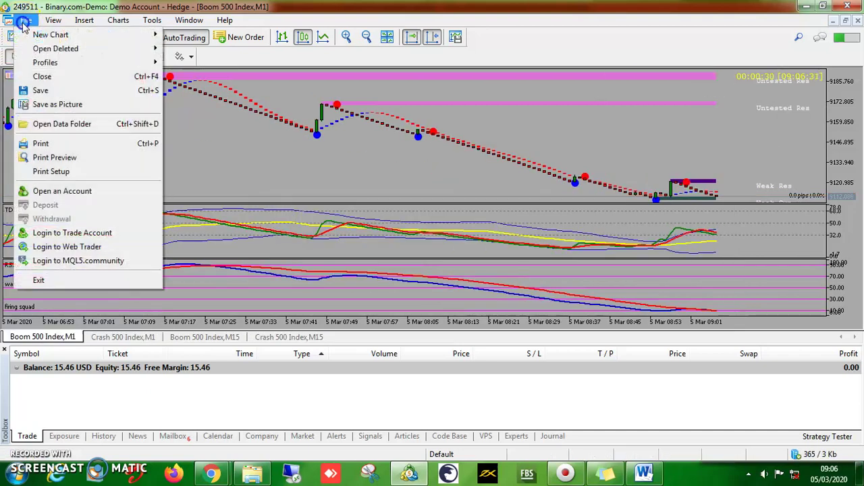
pyautogui.click(59, 124)
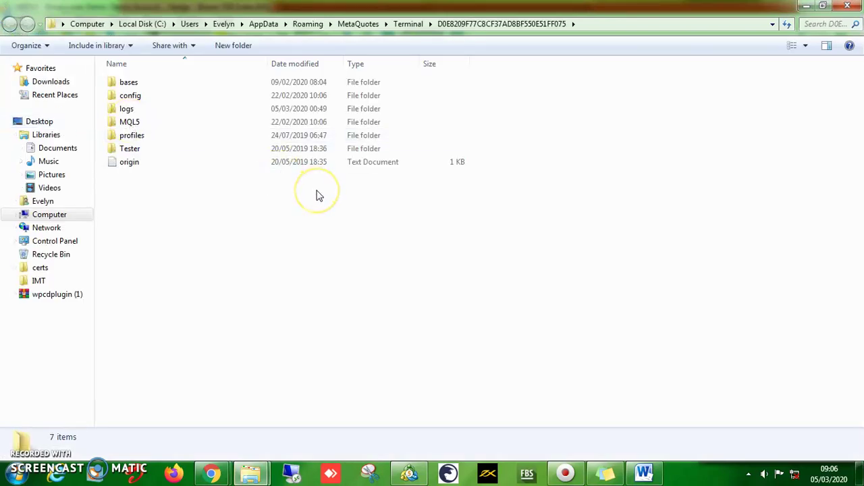
# Step: Go into the MQL5\Indicators folder of the data folder
pyautogui.click(150, 126)
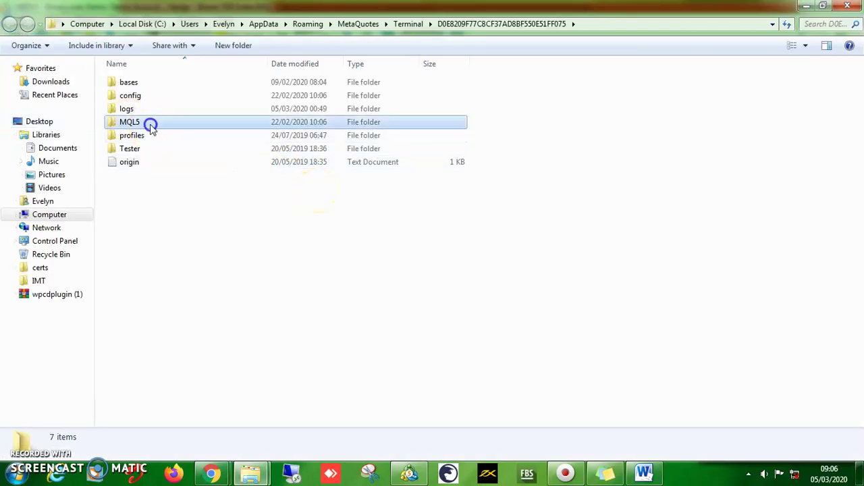
pyautogui.doubleClick(150, 126)
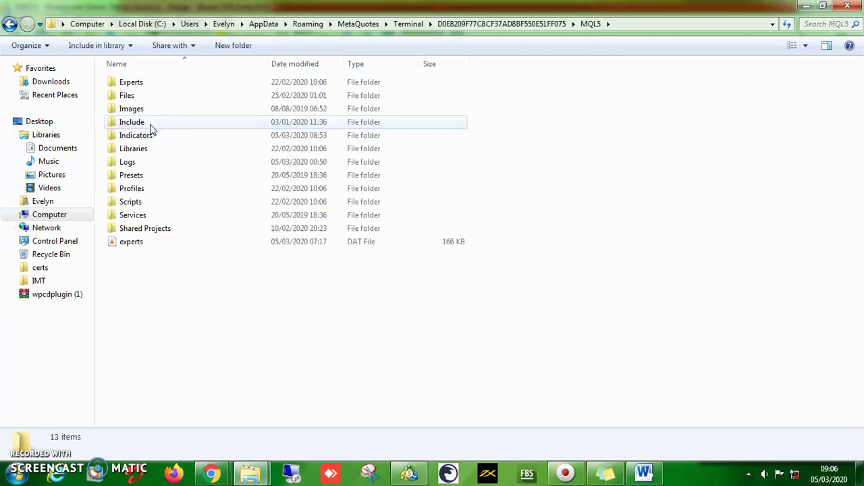
pyautogui.click(154, 139)
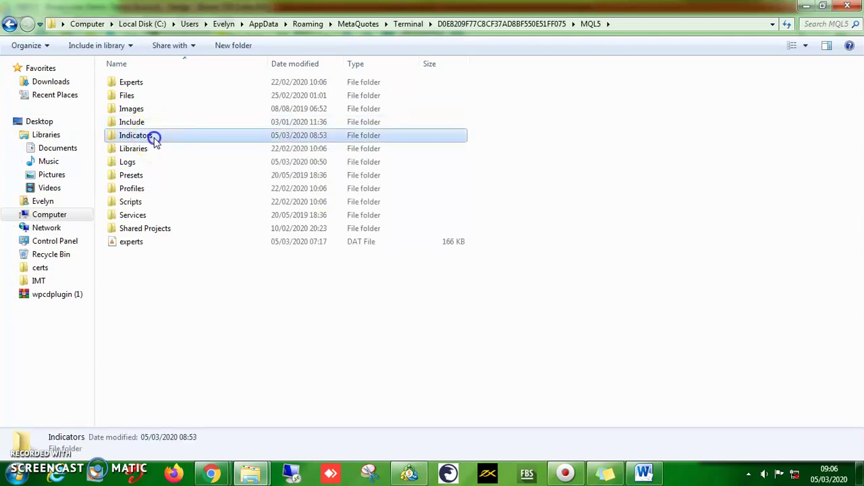
pyautogui.doubleClick(154, 140)
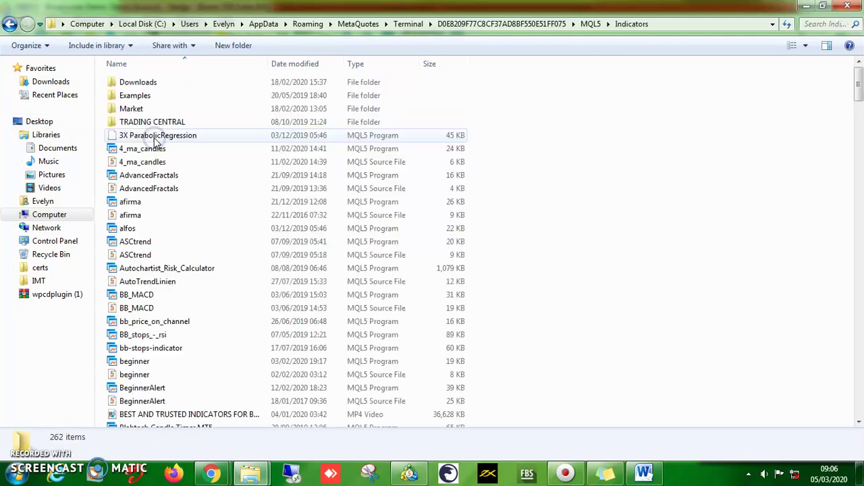
# Step: Paste the 26 indicator files, keeping existing same-named copies, then return to MQL5
pyautogui.rightClick(527, 140)
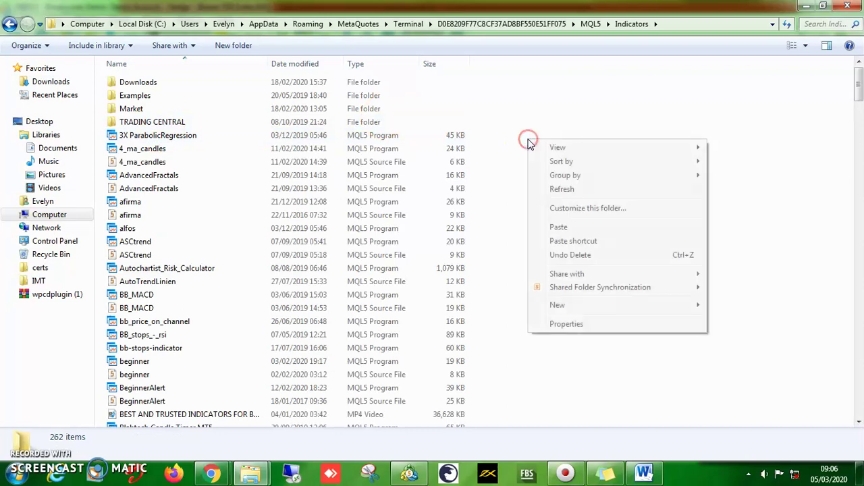
pyautogui.click(562, 228)
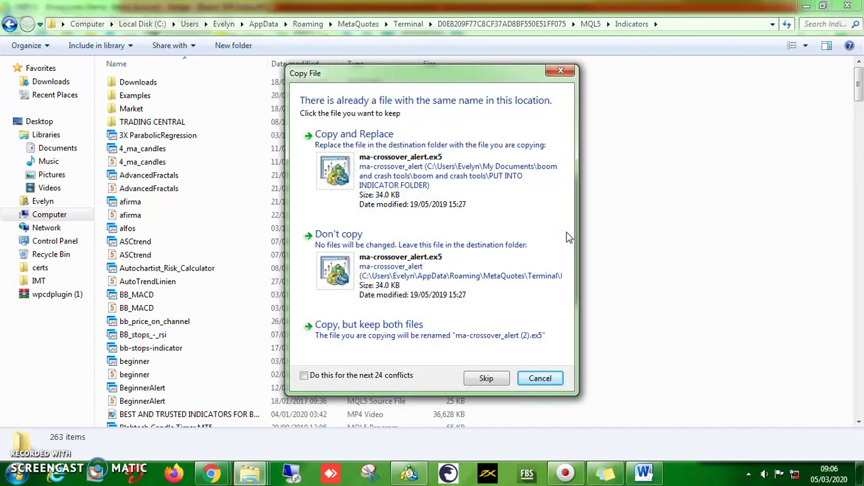
pyautogui.click(390, 311)
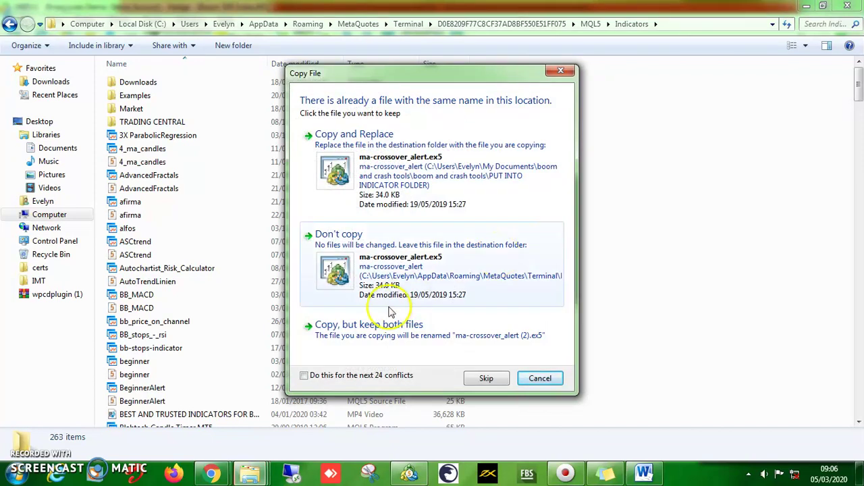
pyautogui.click(305, 376)
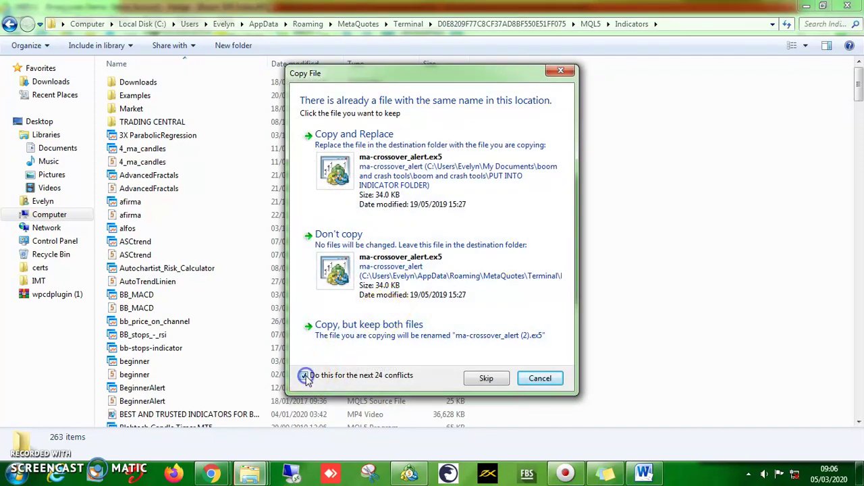
pyautogui.click(439, 284)
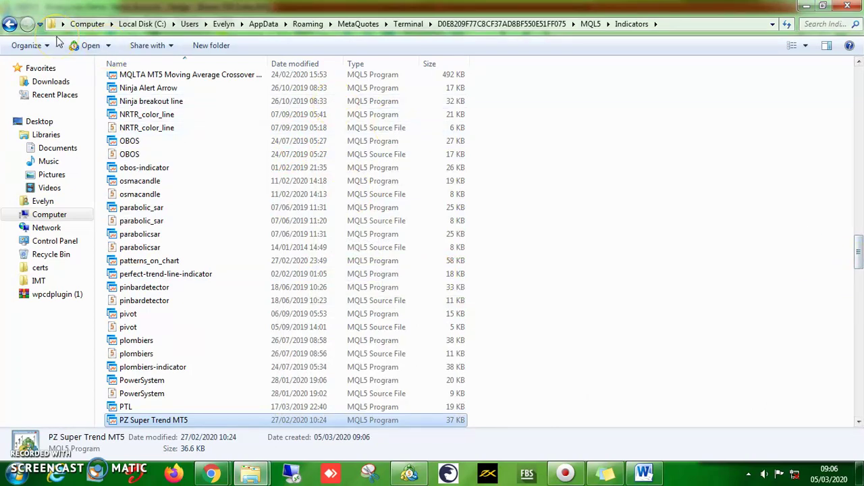
pyautogui.click(8, 24)
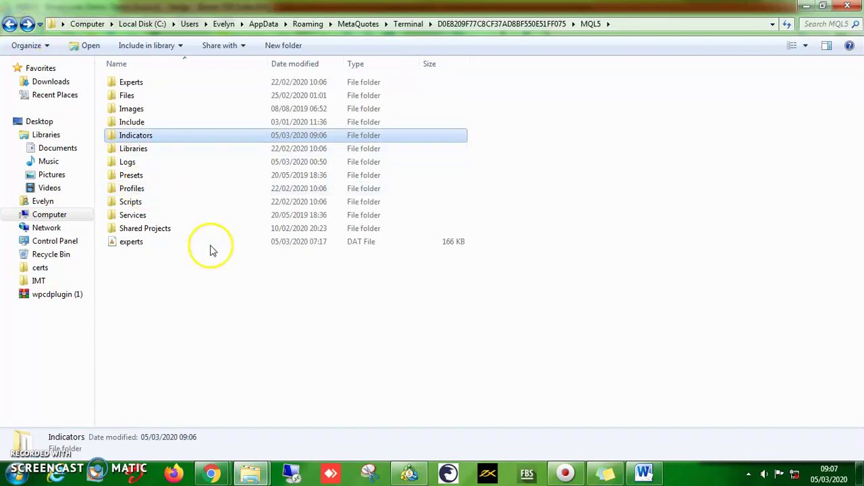
pyautogui.click(251, 474)
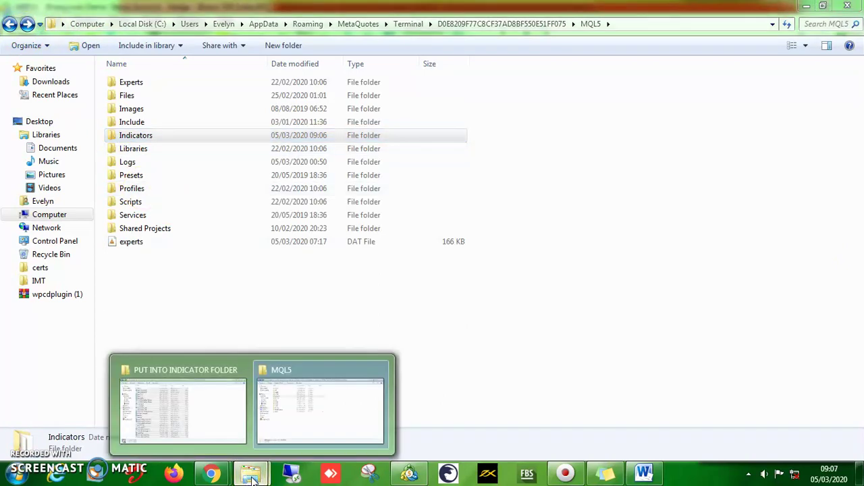
# Step: Move from the indicator files window to the PUT INTO TEMPLATE FOLDER folder
pyautogui.click(193, 415)
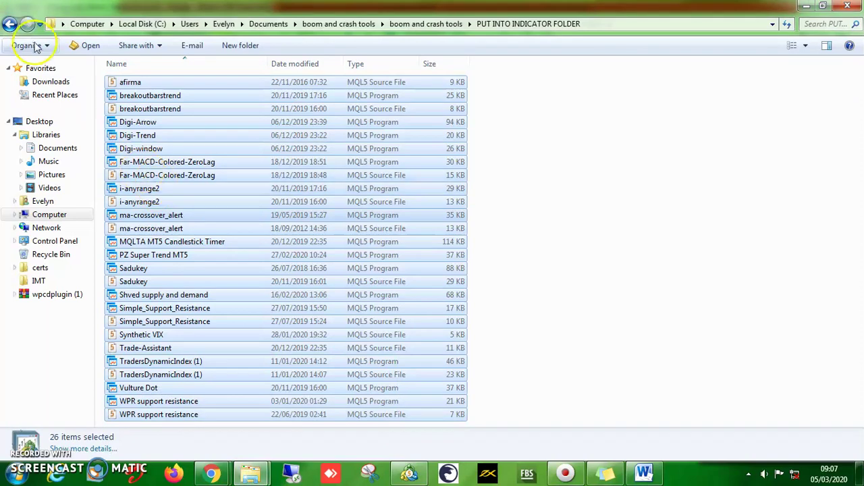
pyautogui.click(10, 25)
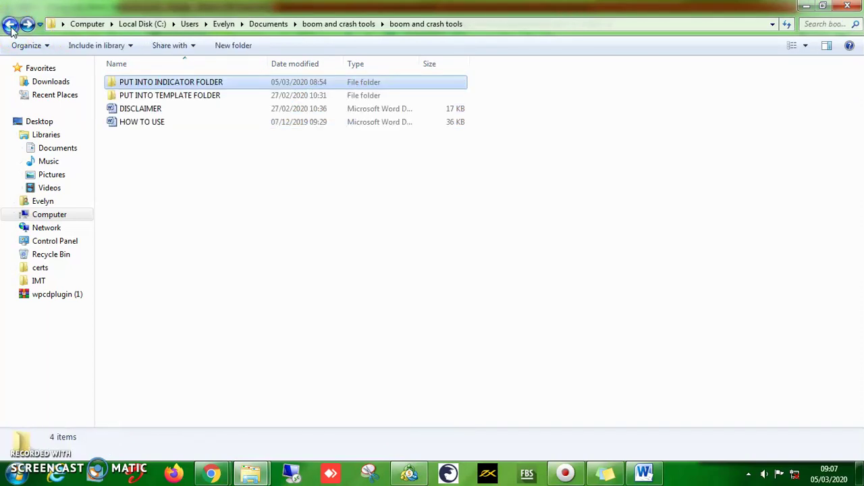
pyautogui.click(186, 98)
pyautogui.doubleClick(187, 98)
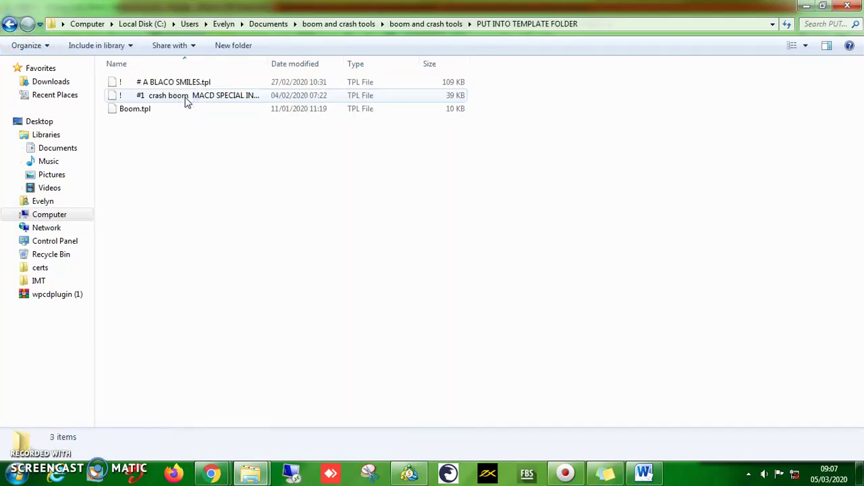
# Step: Copy the three .tpl template files and return to the MQL5 folder window
pyautogui.click(176, 169)
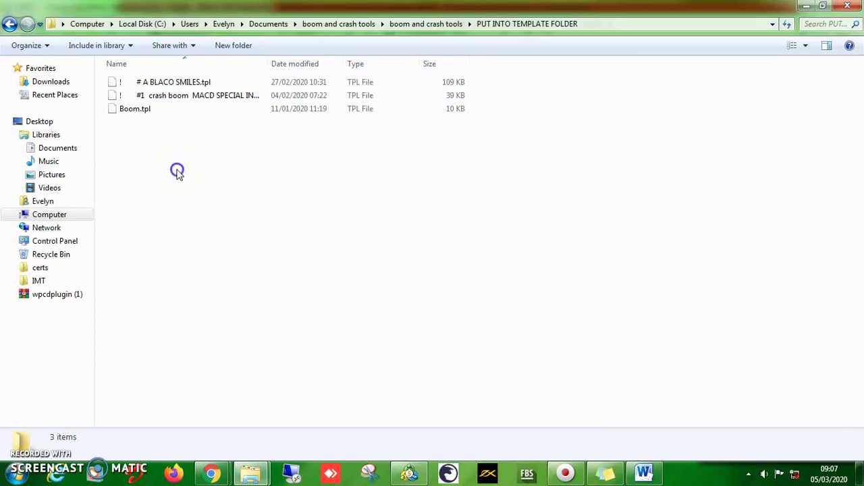
pyautogui.moveTo(176, 170); pyautogui.dragTo(172, 81)
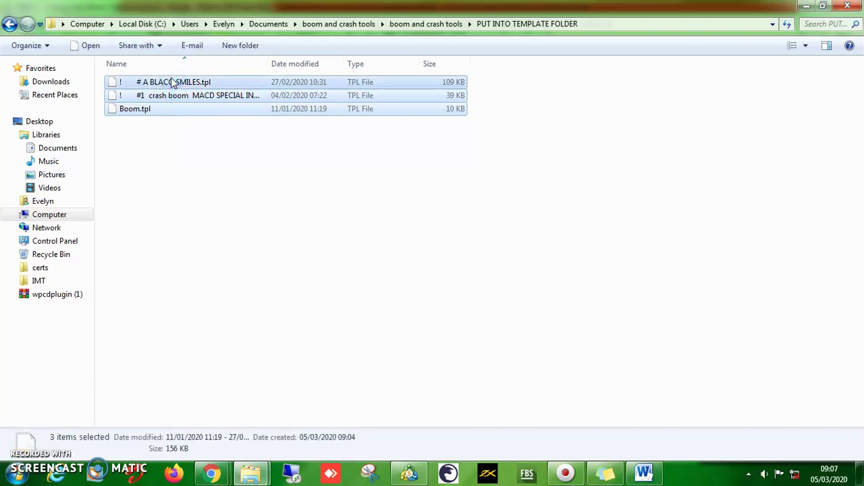
pyautogui.click(208, 257)
pyautogui.rightClick(206, 108)
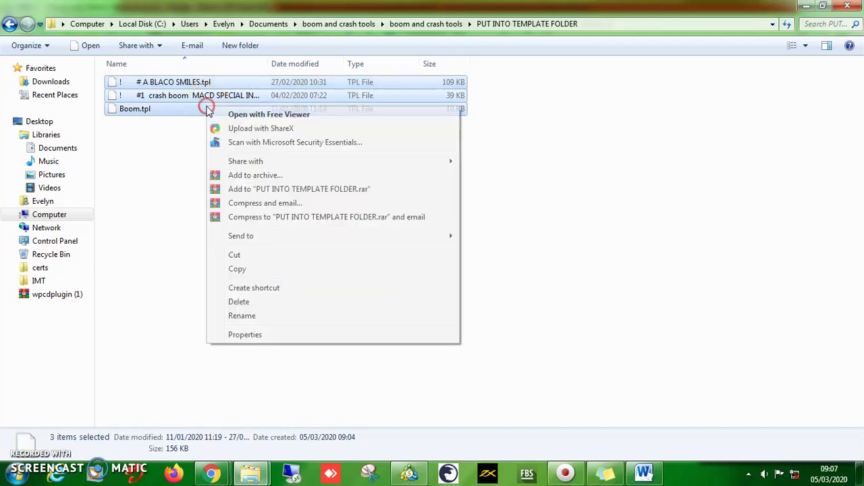
pyautogui.click(253, 268)
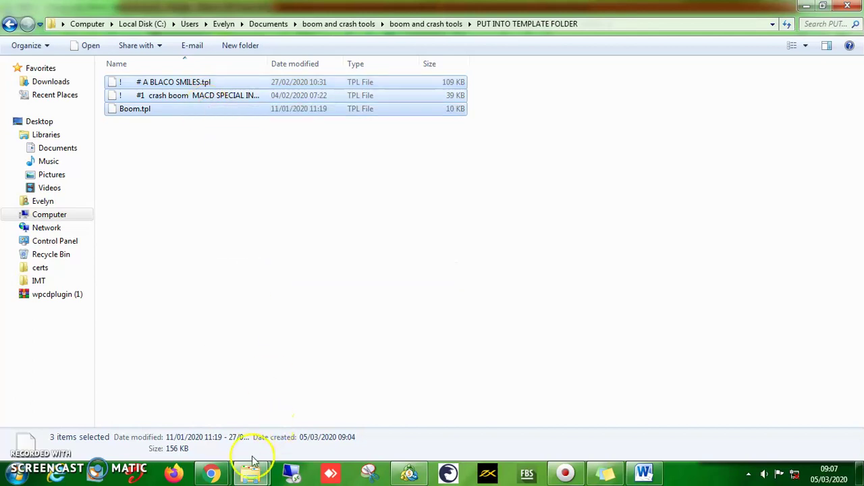
pyautogui.click(248, 476)
pyautogui.click(342, 408)
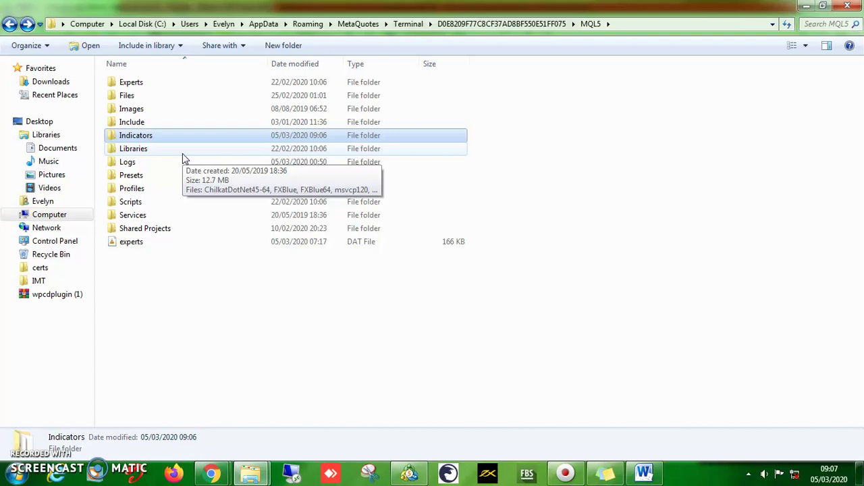
# Step: Paste the templates into Profiles\Templates, keeping the existing files for all name clashes
pyautogui.doubleClick(132, 190)
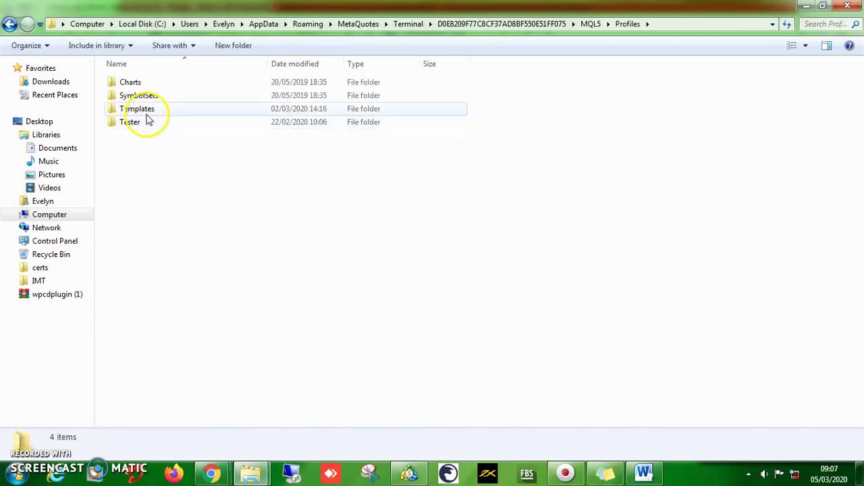
pyautogui.doubleClick(147, 112)
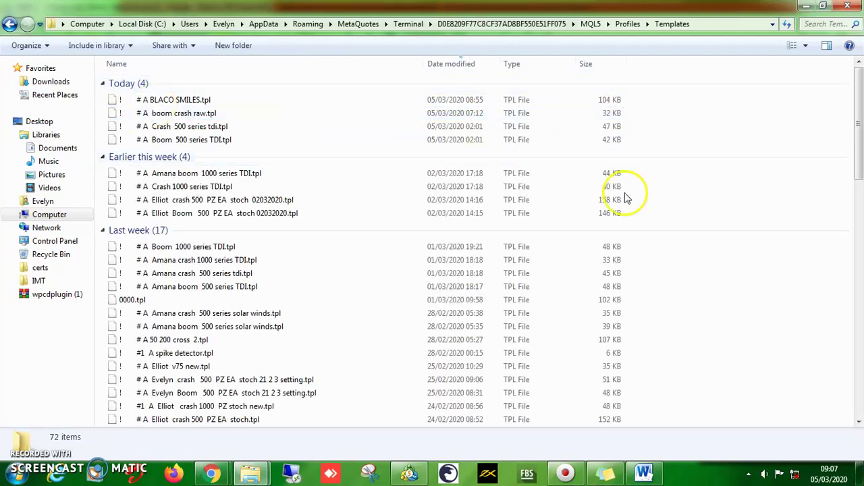
pyautogui.rightClick(696, 122)
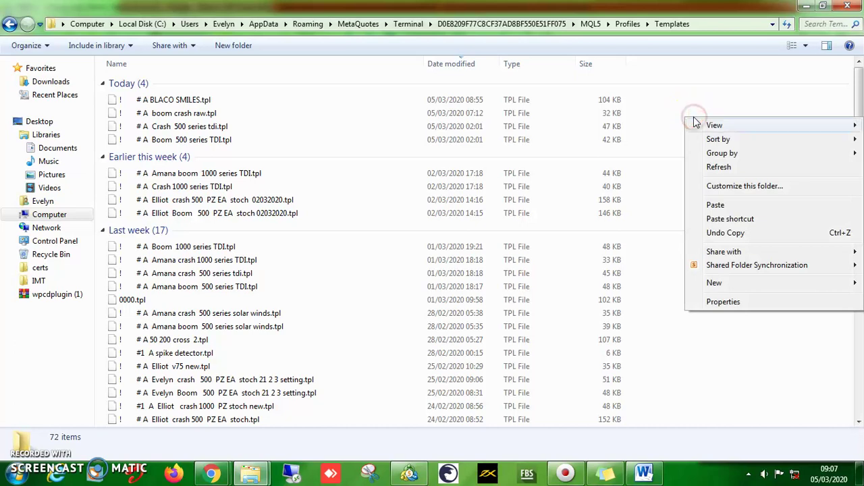
pyautogui.click(719, 205)
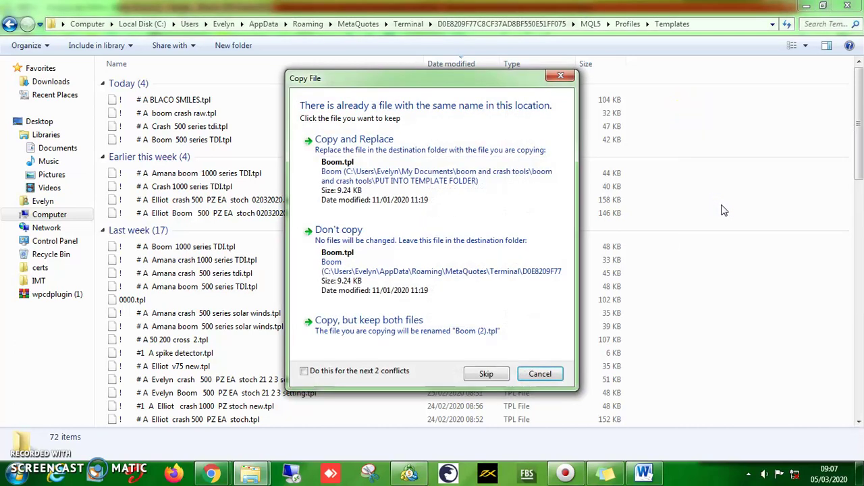
pyautogui.click(303, 372)
pyautogui.click(430, 273)
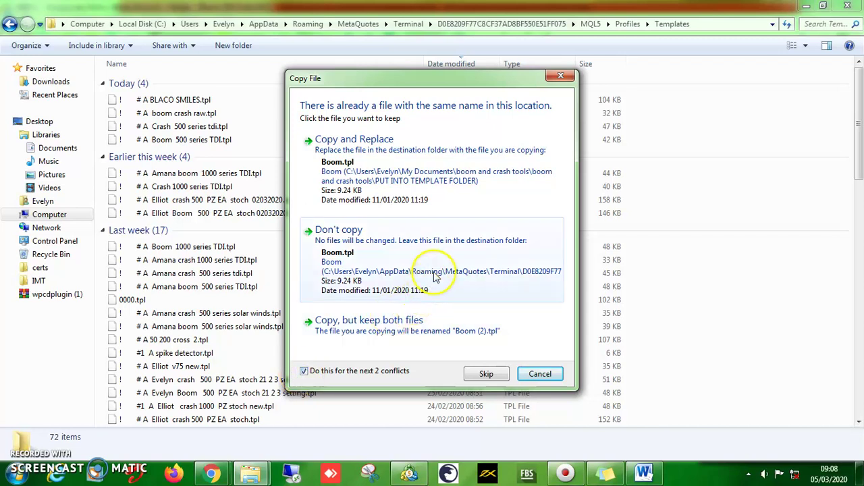
# Step: Close both Explorer windows and dismiss the alert over the trading chart
pyautogui.click(847, 5)
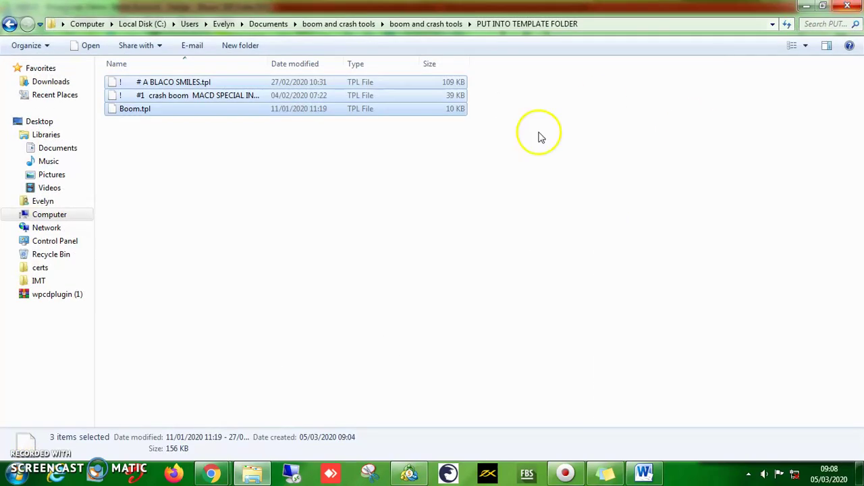
pyautogui.click(847, 6)
pyautogui.click(511, 171)
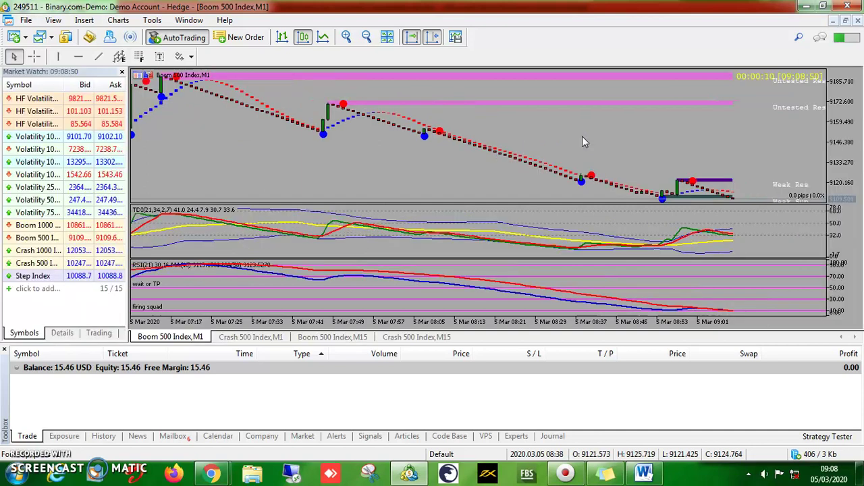
# Step: Bring the Boom 500 Index M1 chart forward beside the 15-symbol Market Watch
pyautogui.click(304, 139)
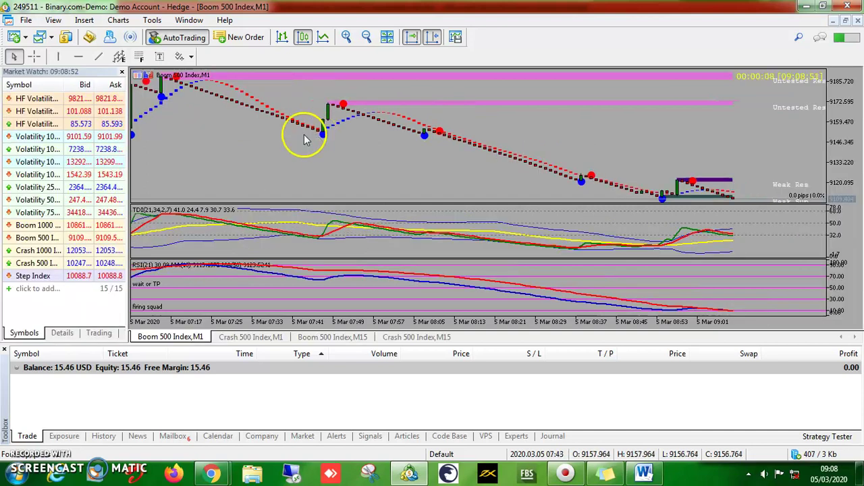
# Step: Hide every Market Watch symbol except Boom 500 and Crash 500
pyautogui.rightClick(35, 139)
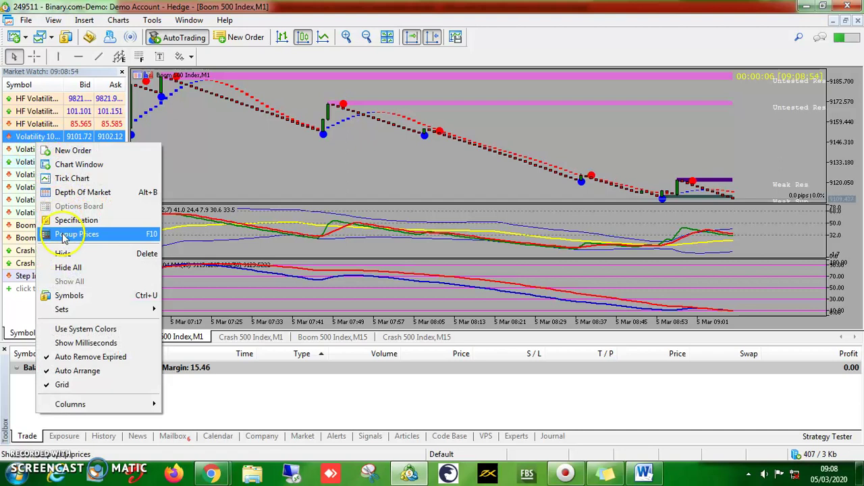
pyautogui.click(88, 269)
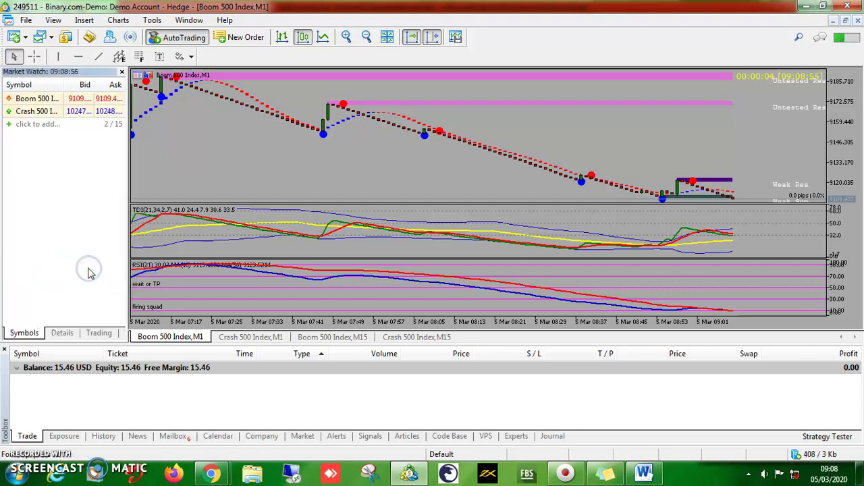
pyautogui.click(58, 196)
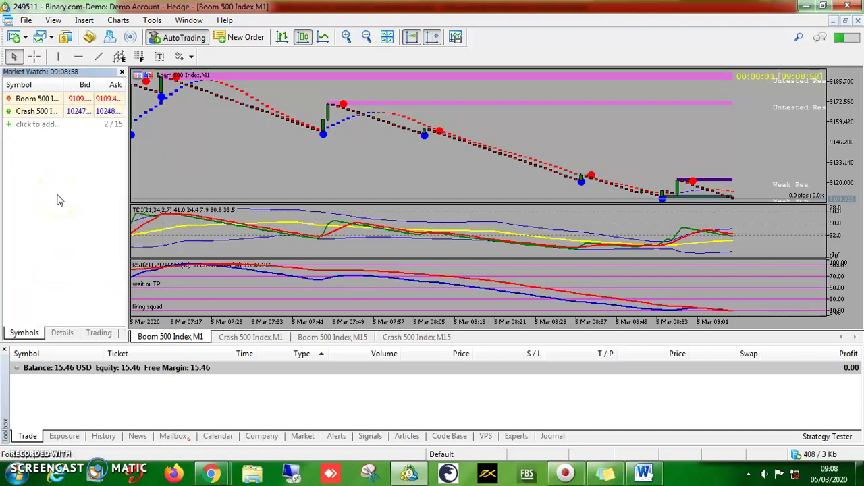
# Step: Close the Boom 500 Index,M1 and Crash 500 Index,M1 charts
pyautogui.rightClick(196, 337)
pyautogui.click(202, 342)
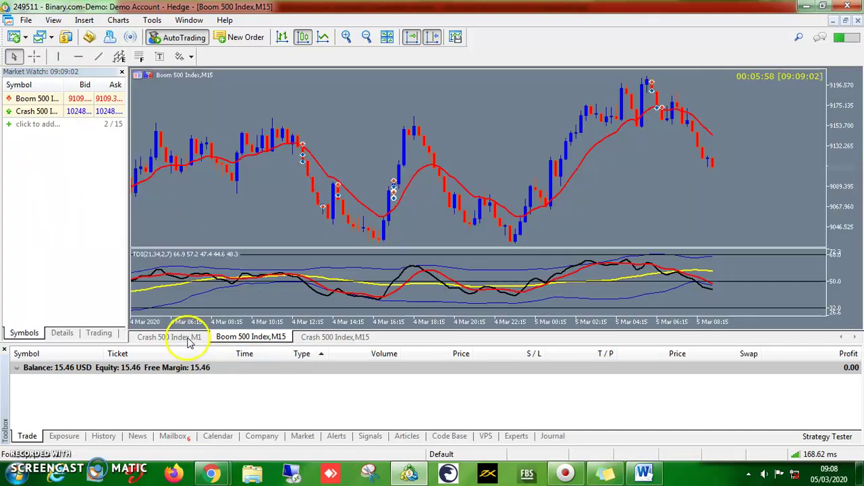
pyautogui.click(187, 340)
pyautogui.rightClick(189, 338)
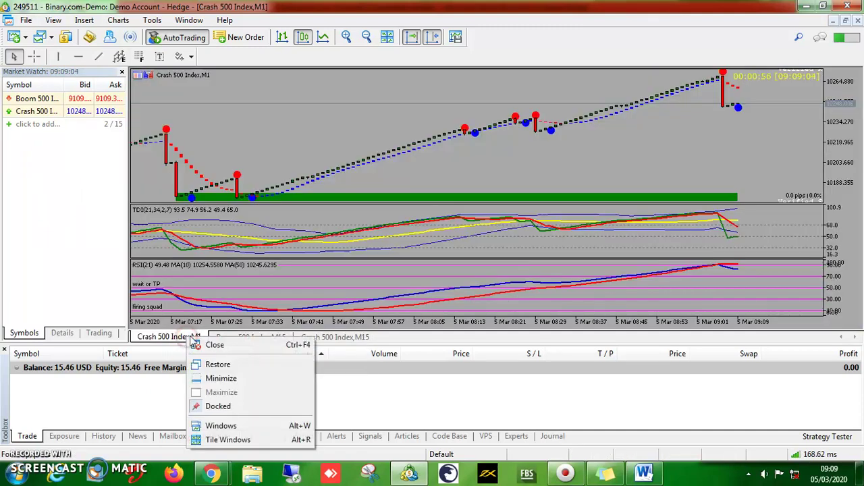
pyautogui.click(216, 345)
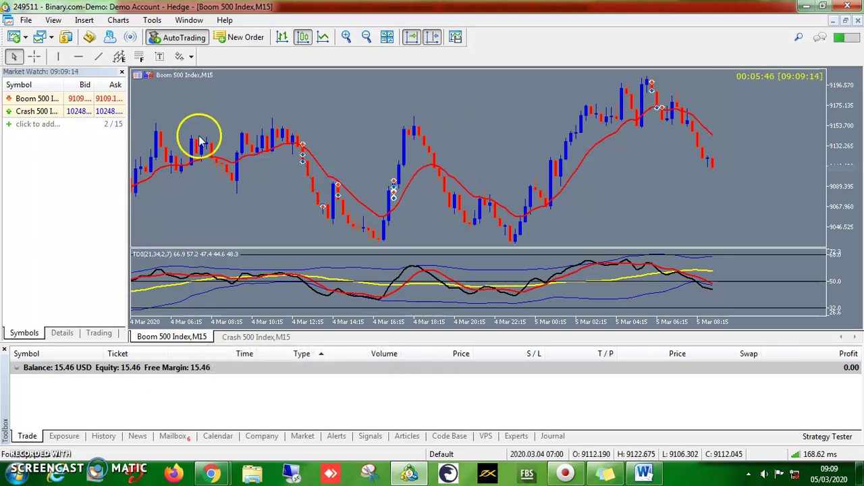
pyautogui.rightClick(48, 99)
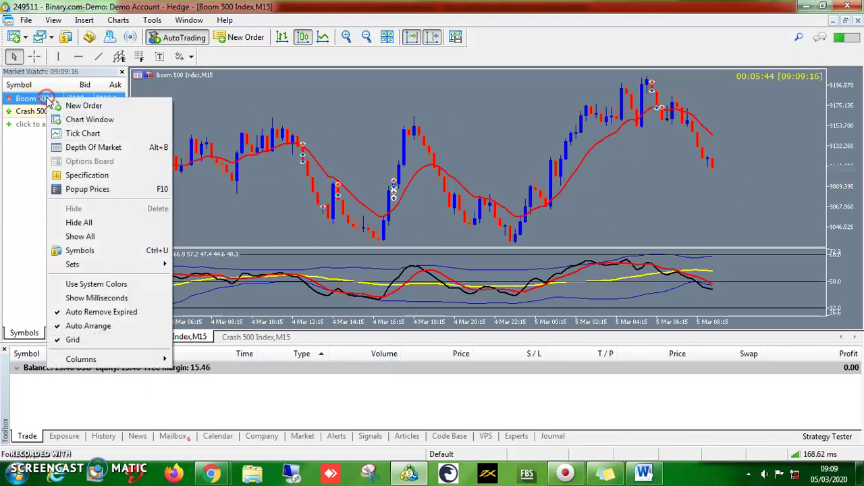
# Step: Open new Boom 500 Index and Crash 500 Index charts and reorder their H1 tabs
pyautogui.click(91, 120)
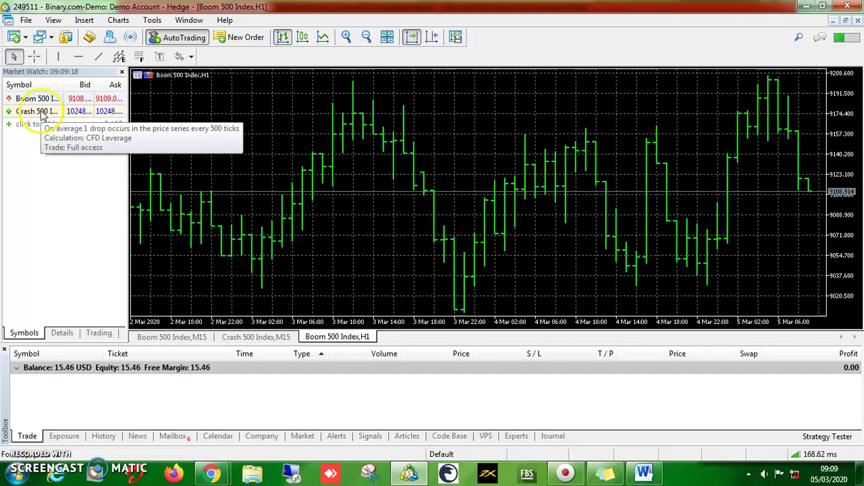
pyautogui.rightClick(42, 112)
pyautogui.click(85, 131)
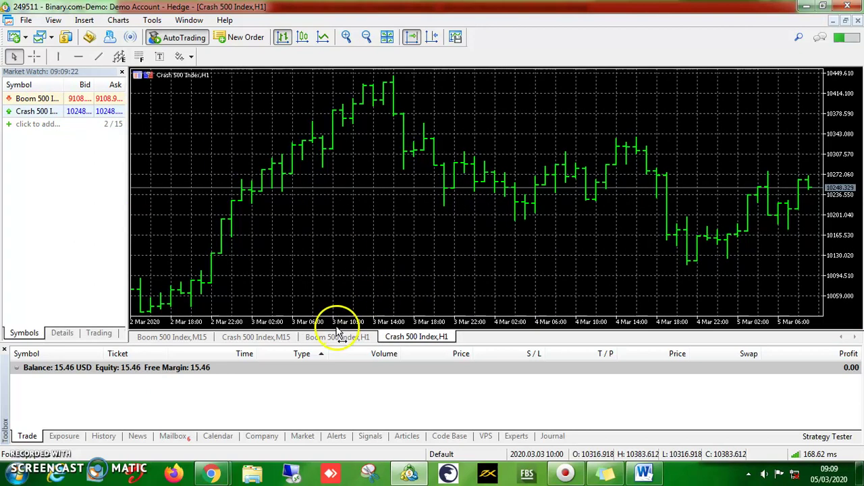
pyautogui.click(193, 338)
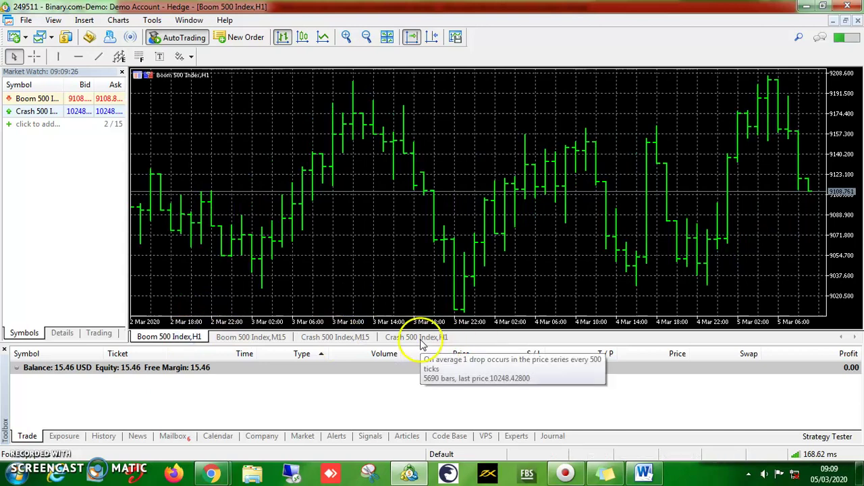
pyautogui.moveTo(422, 343); pyautogui.dragTo(353, 338)
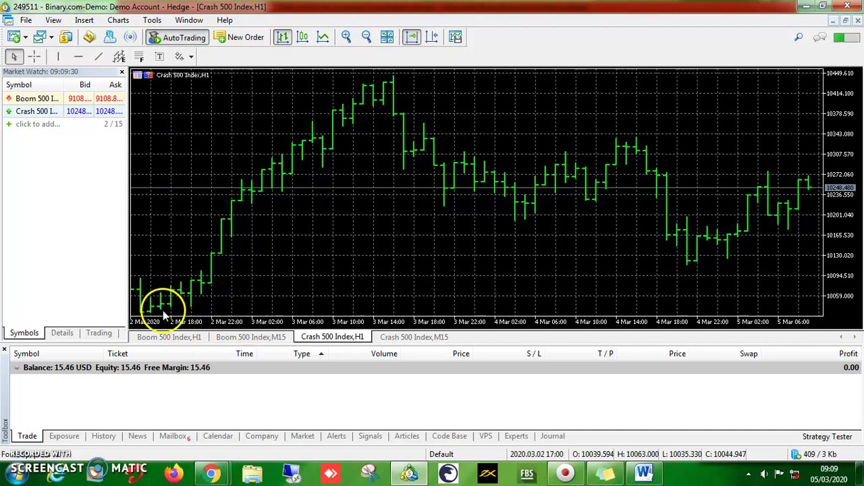
# Step: Switch both the Boom 500 and Crash 500 H1 charts to the 1-minute timeframe
pyautogui.click(171, 337)
pyautogui.rightClick(204, 136)
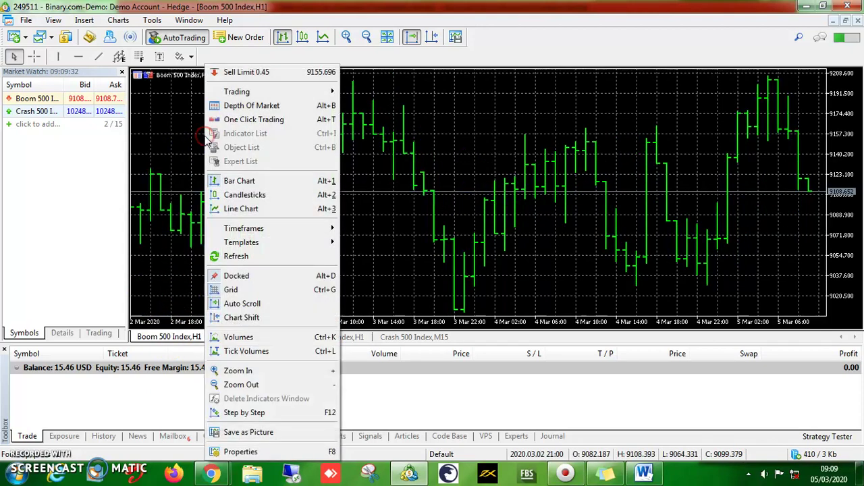
pyautogui.moveTo(280, 225)
pyautogui.click(375, 227)
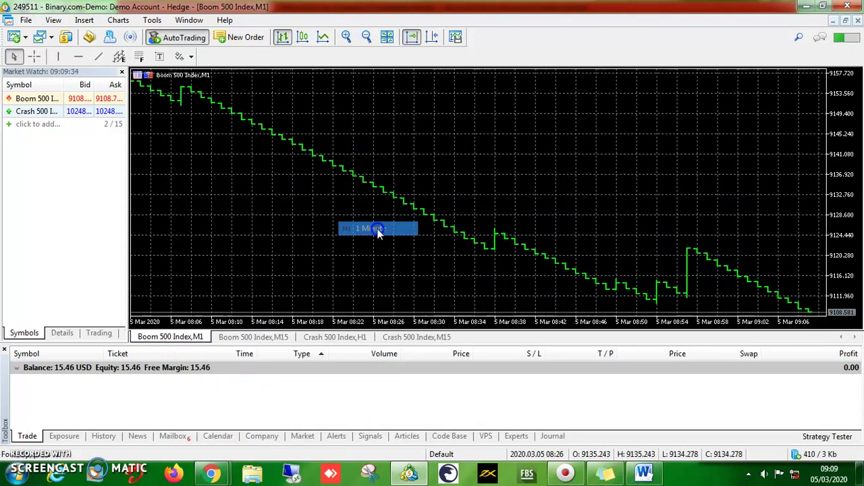
pyautogui.click(334, 339)
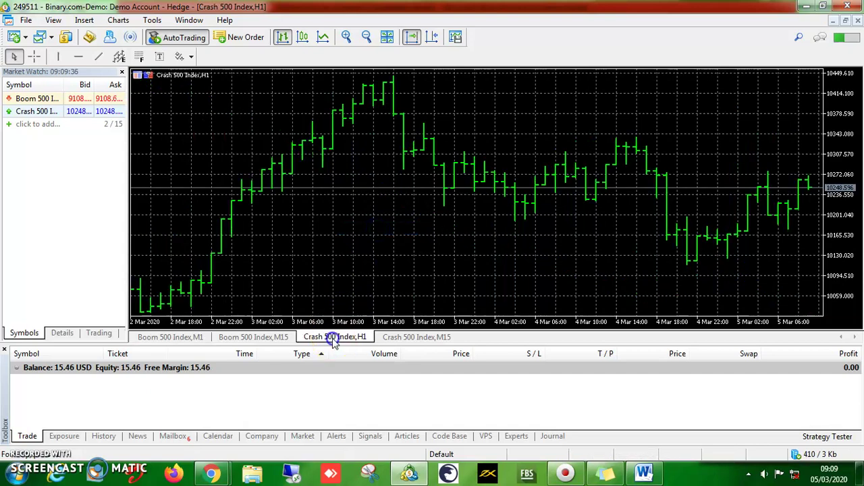
pyautogui.rightClick(348, 218)
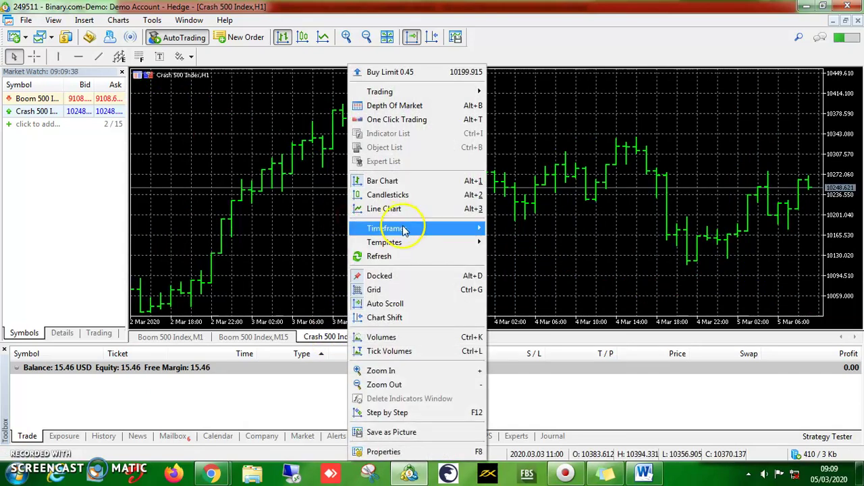
pyautogui.moveTo(404, 230)
pyautogui.click(500, 230)
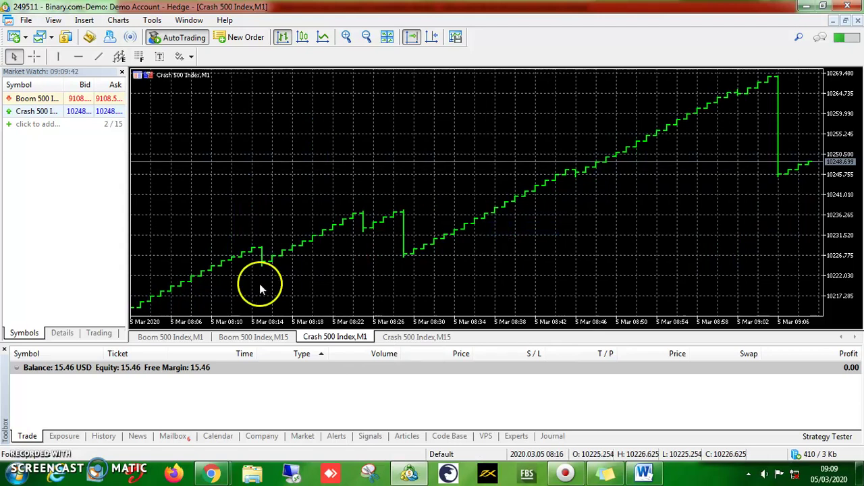
# Step: Return to the Boom 500 M1 chart and bring up its context menu for templates
pyautogui.click(189, 341)
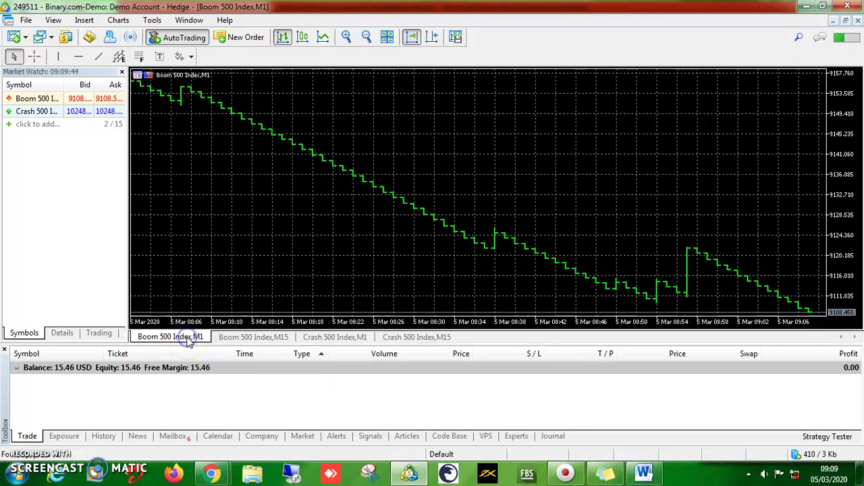
pyautogui.click(428, 115)
pyautogui.rightClick(430, 117)
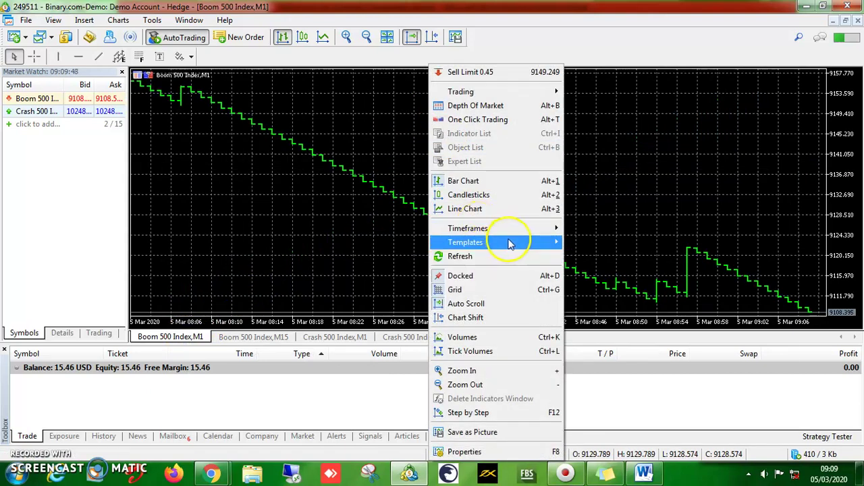
pyautogui.rightClick(337, 101)
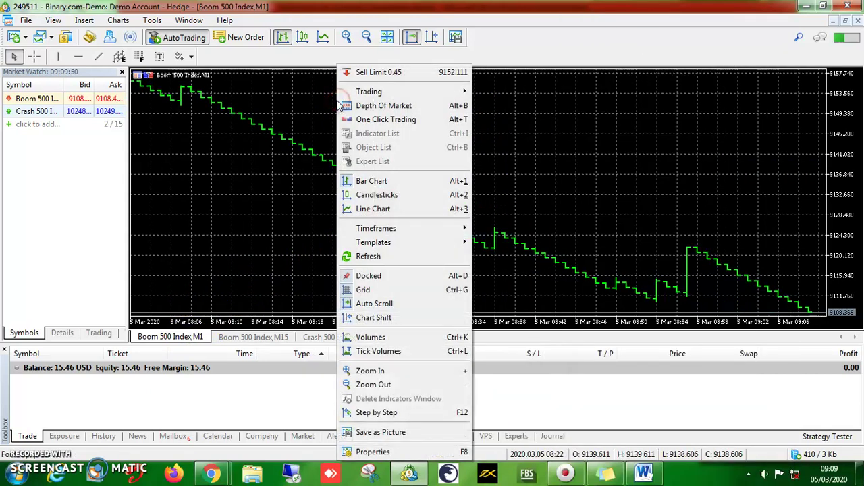
pyautogui.click(257, 81)
pyautogui.rightClick(256, 81)
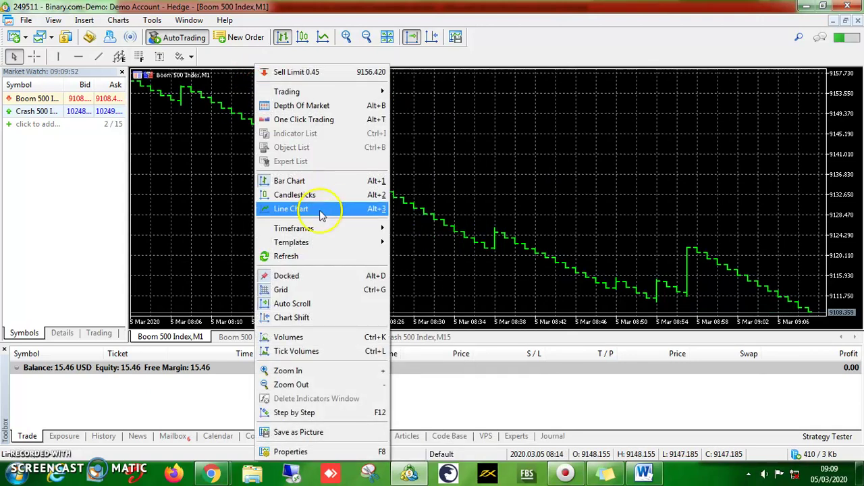
pyautogui.moveTo(328, 230)
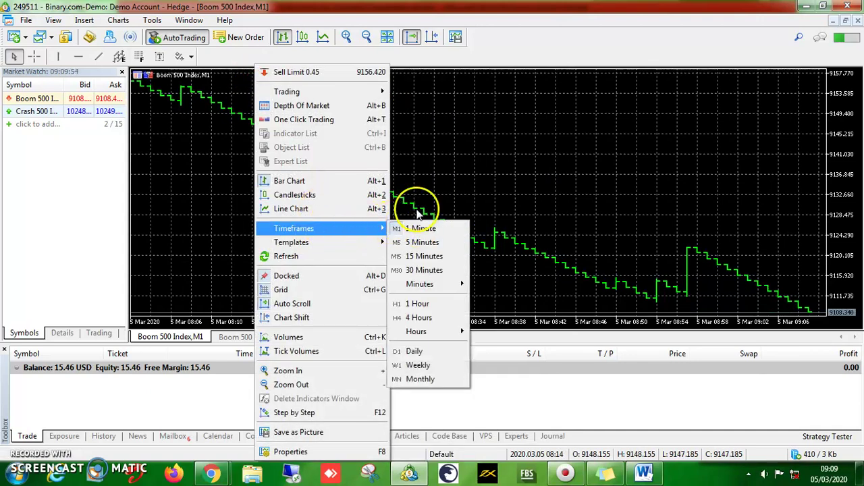
pyautogui.rightClick(463, 126)
# Step: Load the '# A BLACO SMILES.tpl' template onto the Boom 500 M1 chart
pyautogui.moveTo(511, 245)
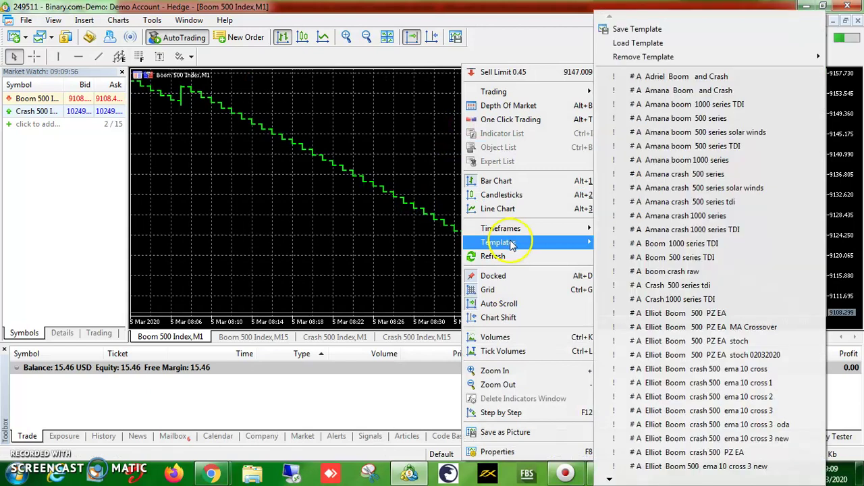
pyautogui.click(716, 43)
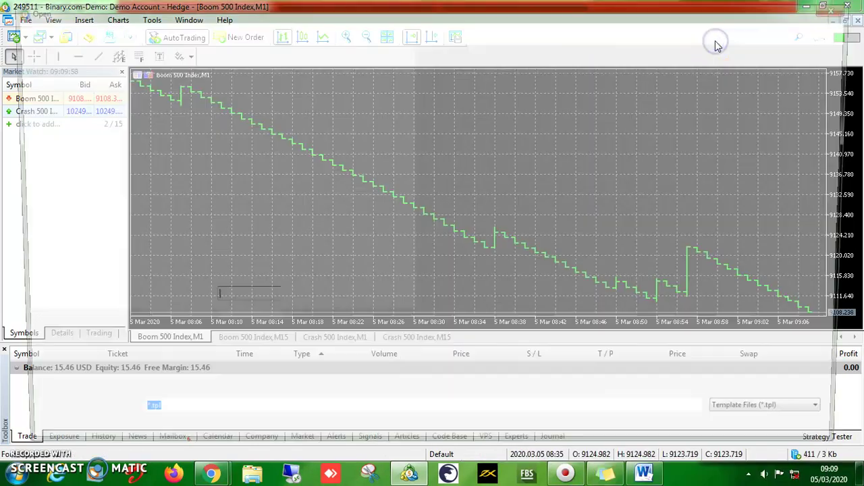
pyautogui.click(179, 105)
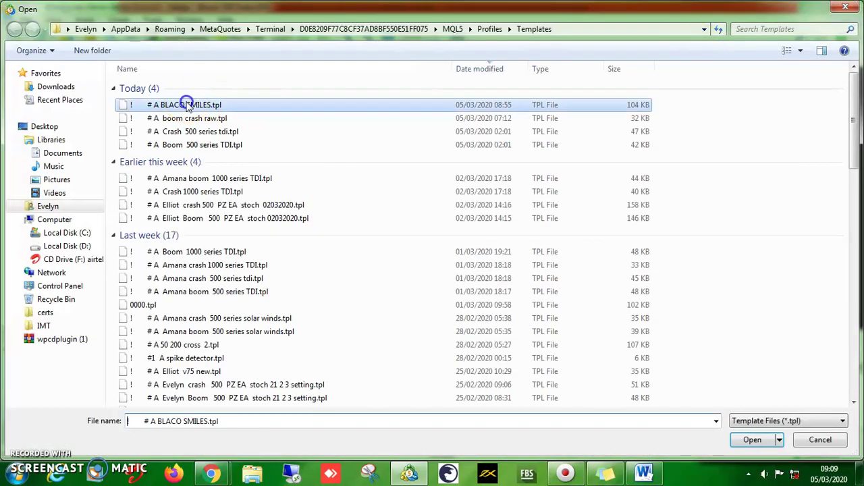
pyautogui.click(744, 442)
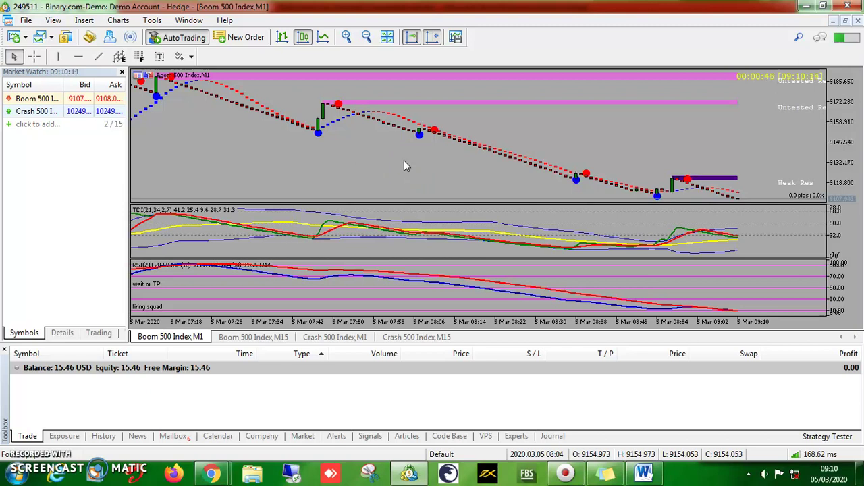
pyautogui.click(378, 145)
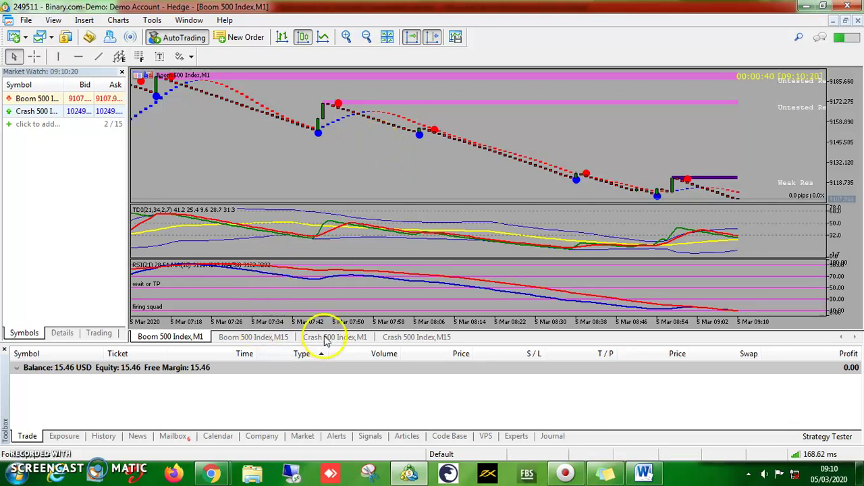
# Step: Switch to the Crash 500 M1 chart and load the same BLACO SMILES template
pyautogui.click(325, 339)
pyautogui.rightClick(386, 123)
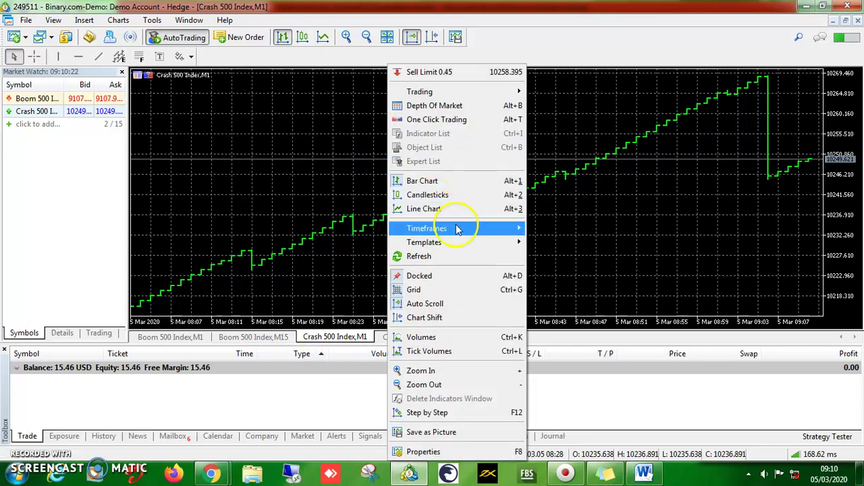
pyautogui.moveTo(475, 243)
pyautogui.click(596, 43)
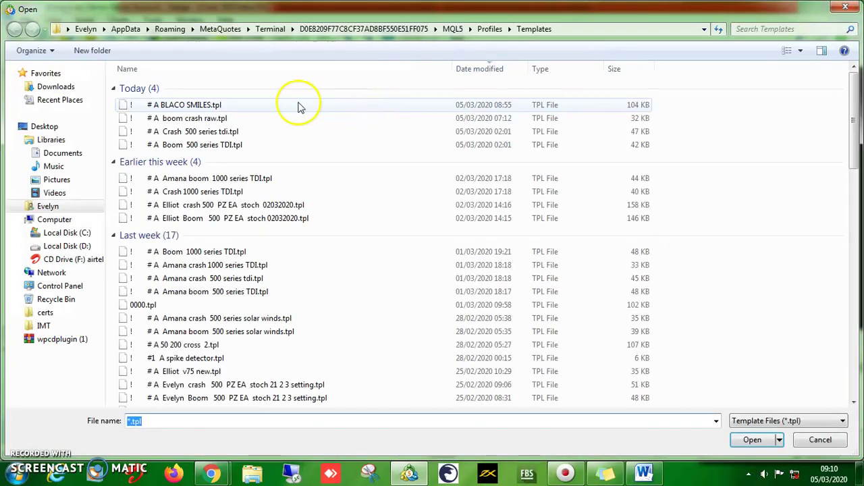
pyautogui.click(200, 107)
pyautogui.click(751, 440)
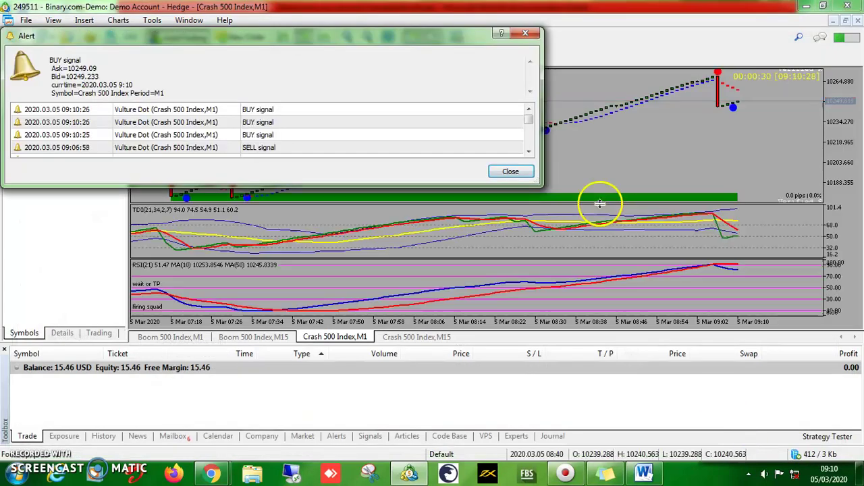
# Step: Dismiss the Vulture Dot buy alert and review the Boom 500 M1 and M15 charts
pyautogui.click(513, 171)
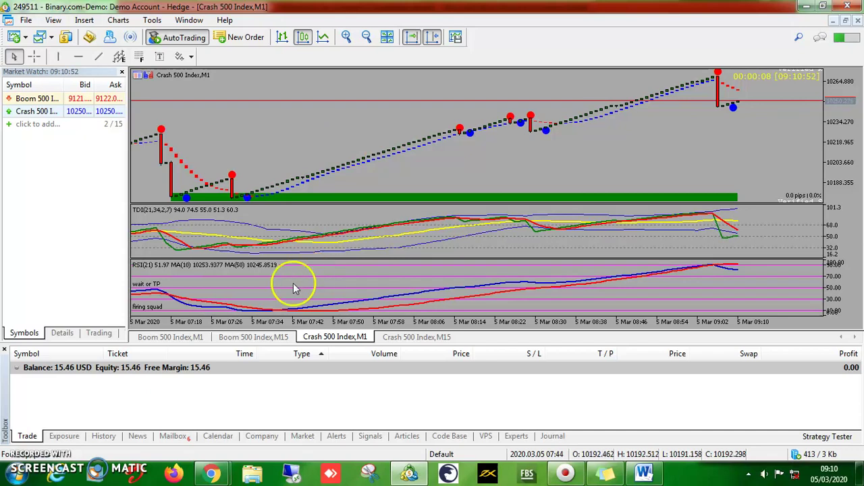
pyautogui.click(162, 339)
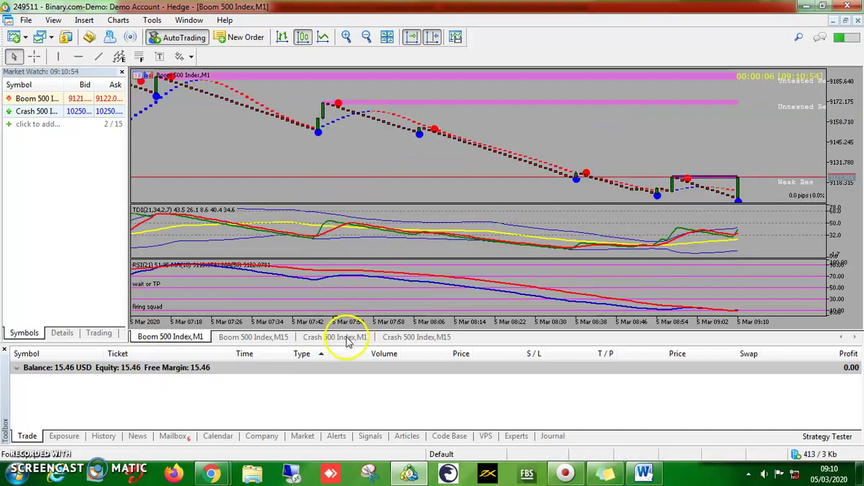
pyautogui.click(338, 338)
pyautogui.click(193, 341)
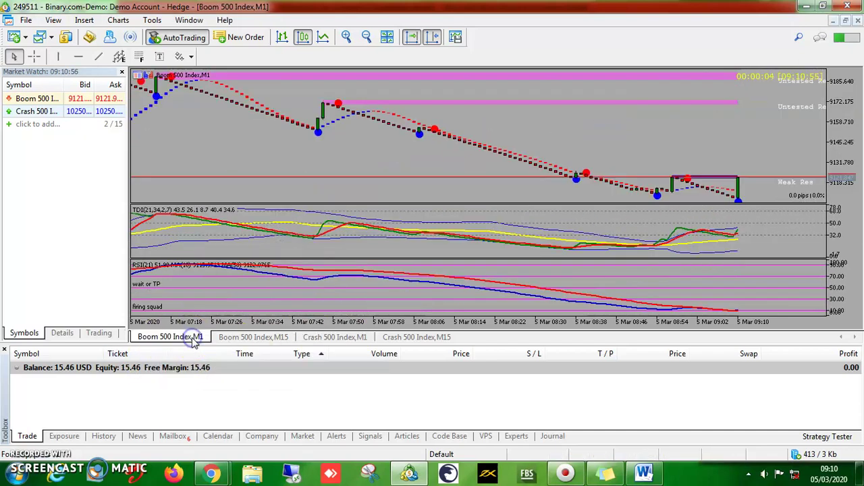
pyautogui.click(256, 340)
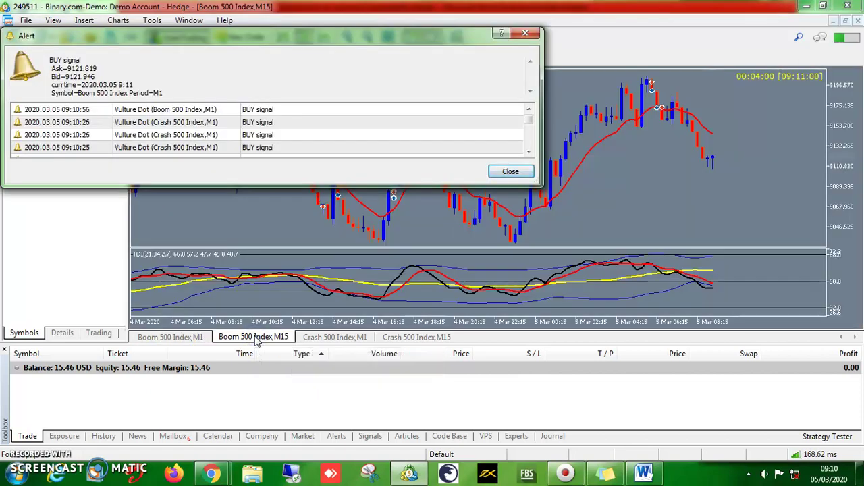
# Step: Dismiss the next buy alert, check Crash 500 M15, then return to Boom 500 M1
pyautogui.click(508, 173)
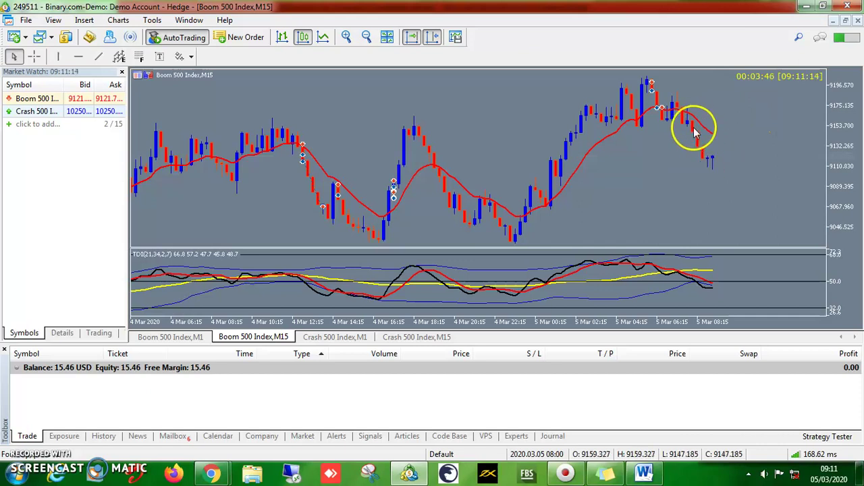
pyautogui.moveTo(699, 125)
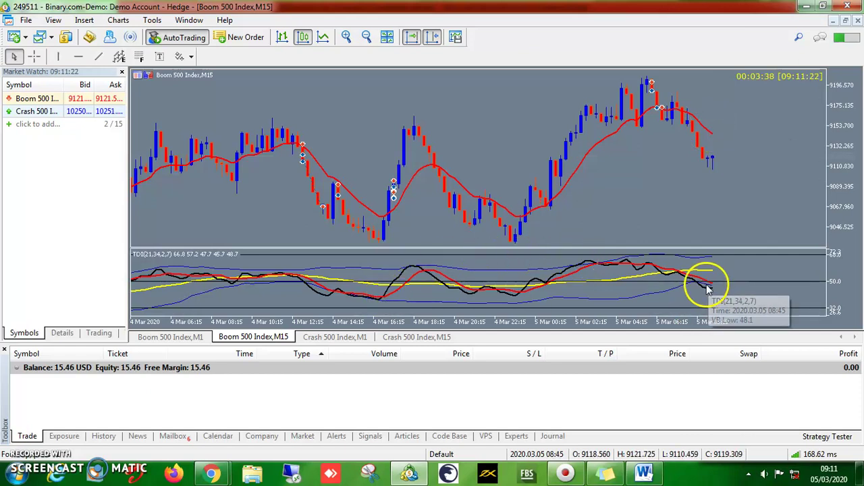
pyautogui.moveTo(710, 295)
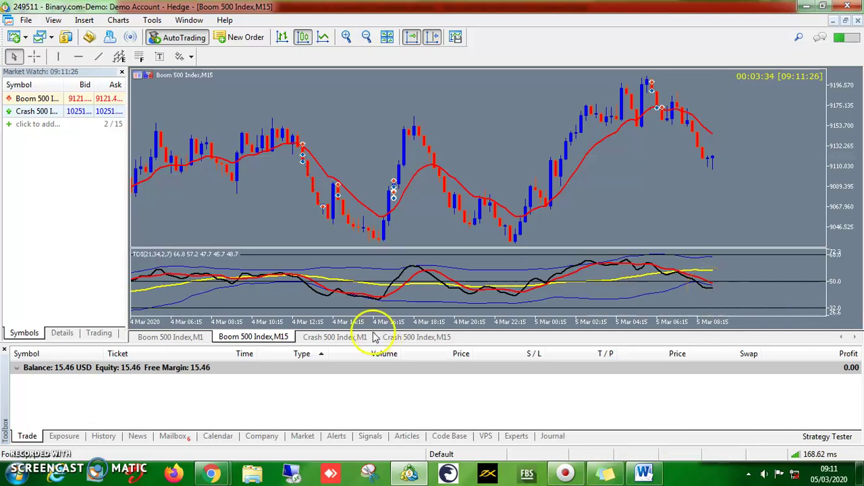
pyautogui.click(397, 338)
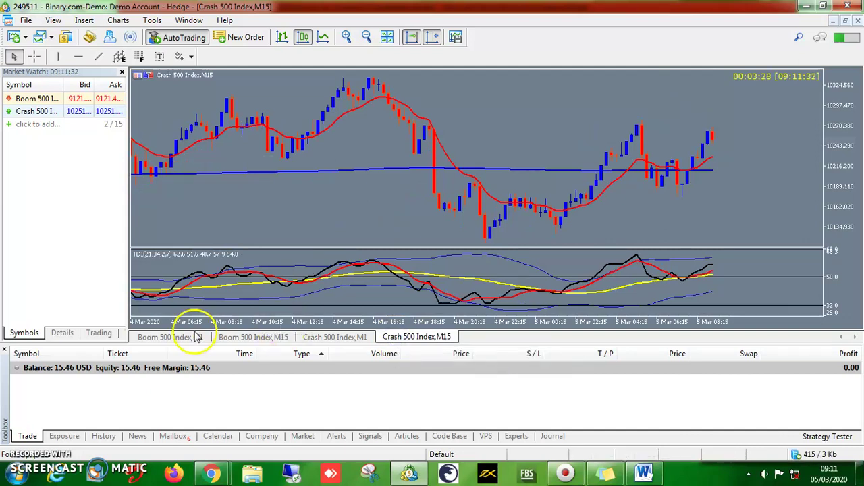
pyautogui.click(192, 337)
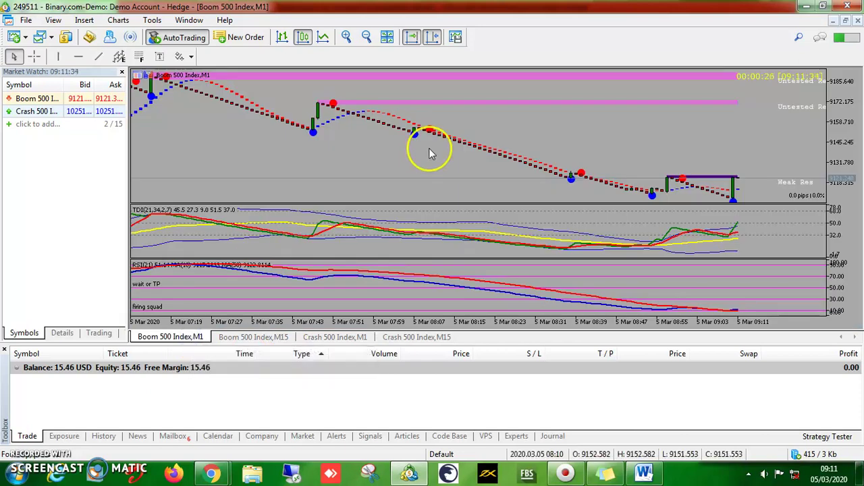
pyautogui.rightClick(491, 119)
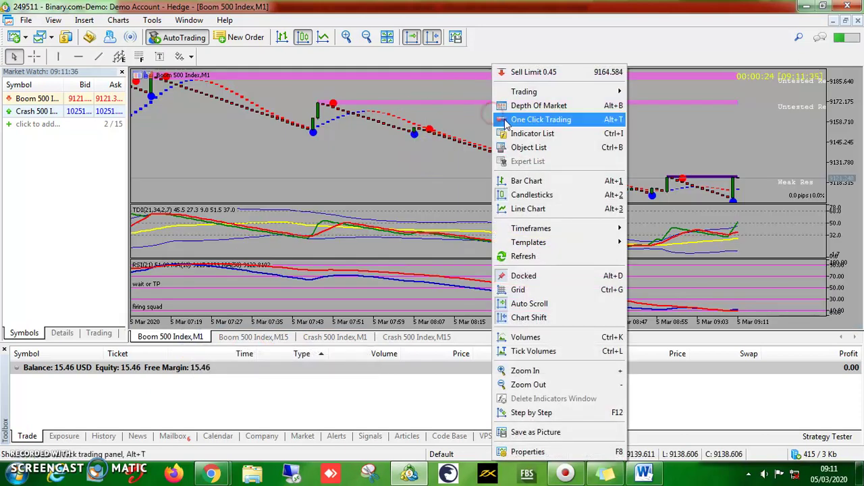
# Step: Open Vulture Dot's properties from the Indicator List to view its inputs (SSP 3, risk 3, count 2)
pyautogui.click(538, 133)
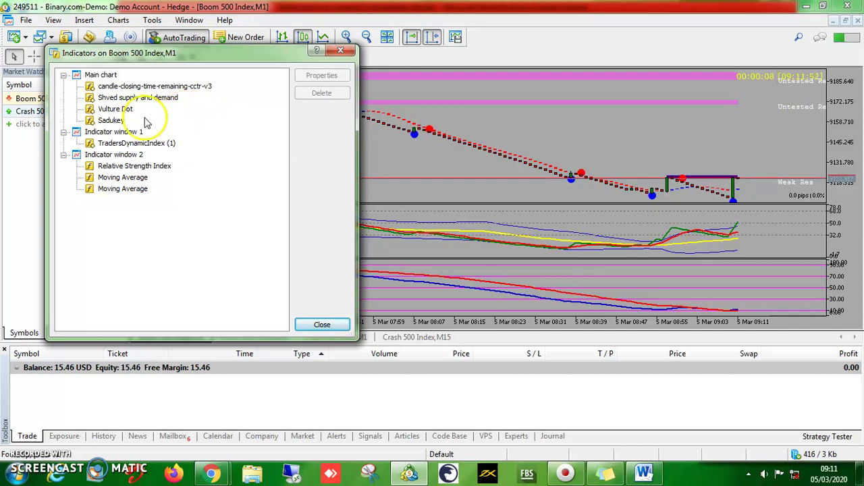
pyautogui.click(114, 109)
pyautogui.click(321, 75)
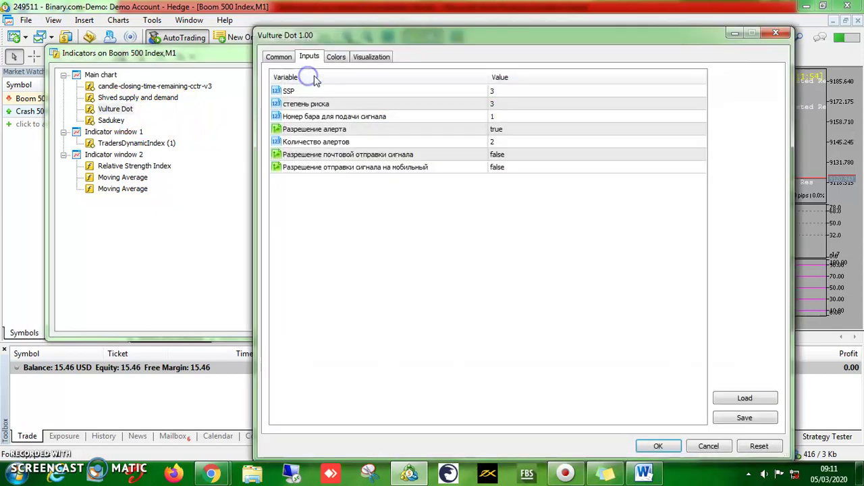